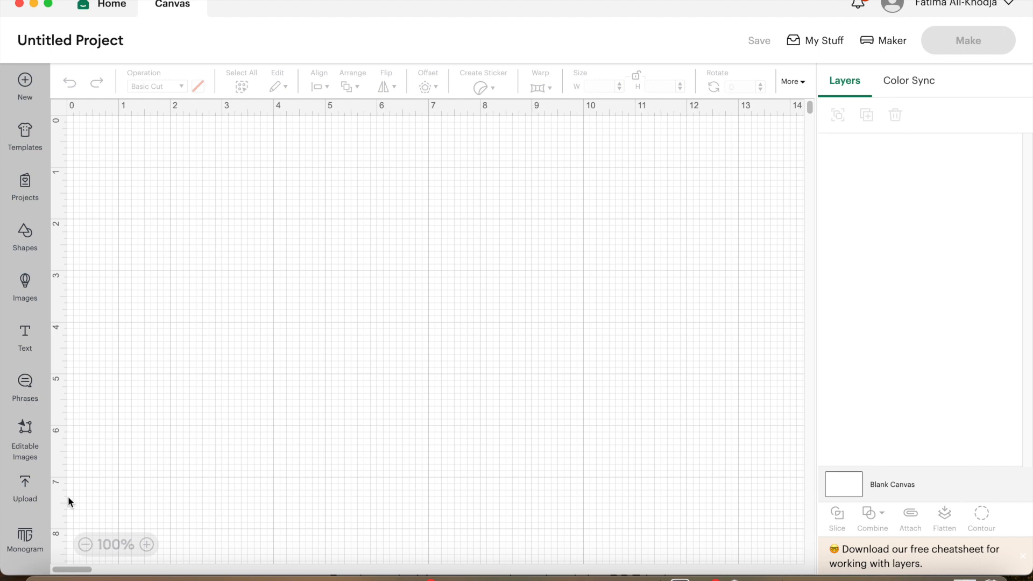
Step: Upload the image file Screen Shot 2024-02-26 at 11.06.06 AM.heic from the Desktop folder
{"action": "left_click", "coordinate": [24, 497]}
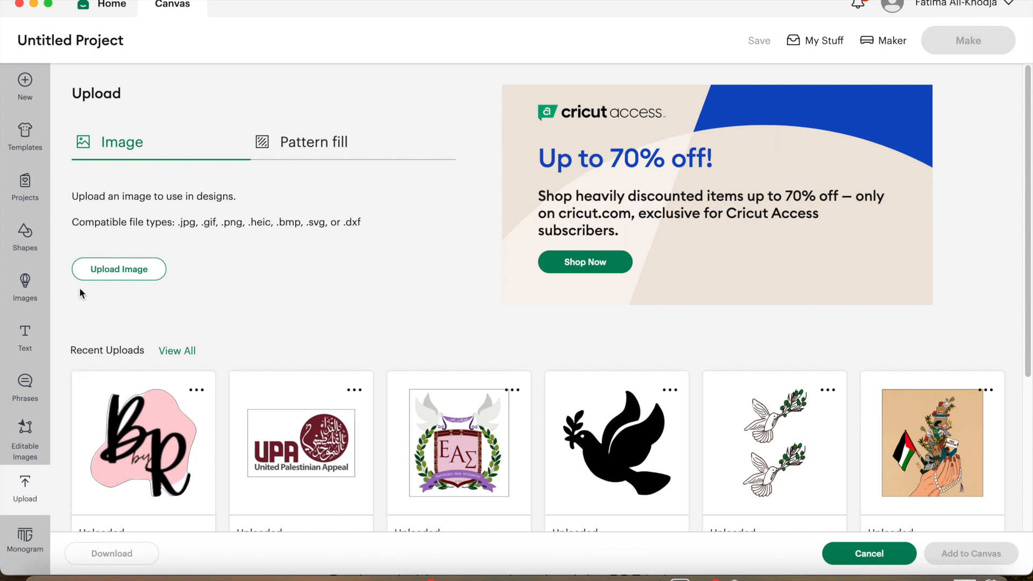
{"action": "left_click", "coordinate": [137, 272]}
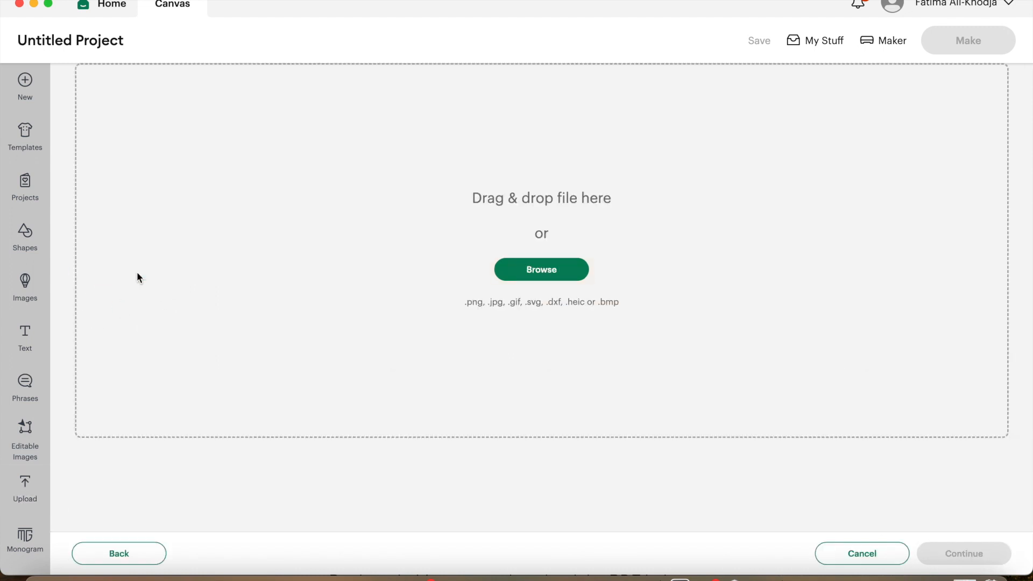
{"action": "left_click", "coordinate": [547, 277]}
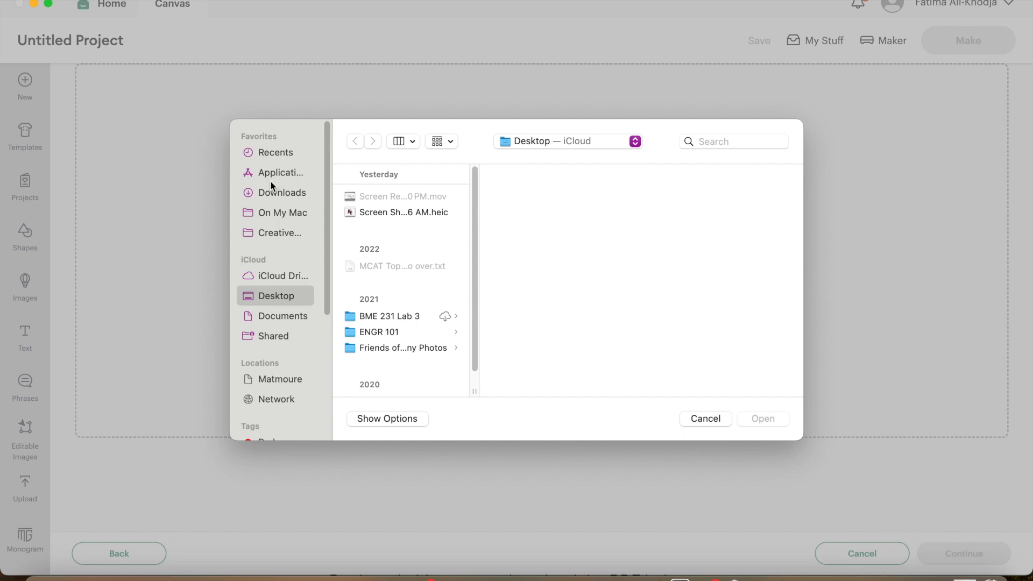
{"action": "left_click", "coordinate": [388, 213]}
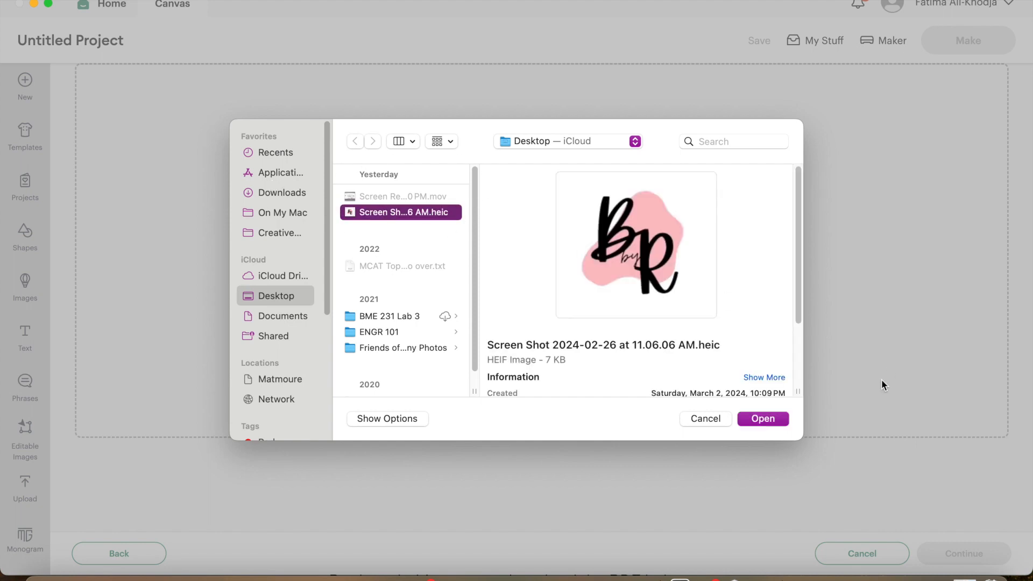
{"action": "left_click", "coordinate": [770, 416]}
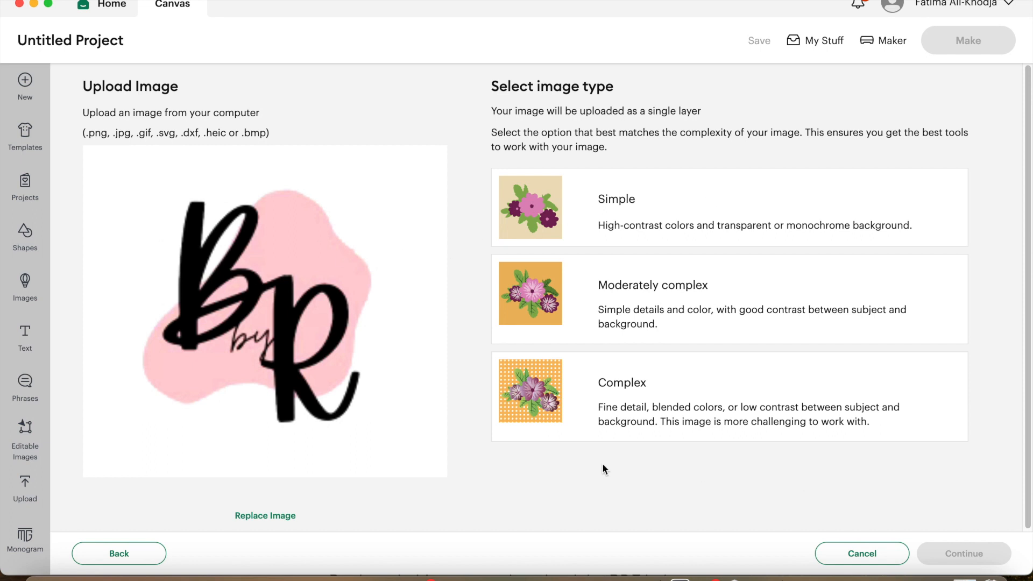
Step: Compare the image type options and continue with Moderately complex for the uploaded logo
{"action": "left_click", "coordinate": [700, 223]}
{"action": "left_click", "coordinate": [637, 299]}
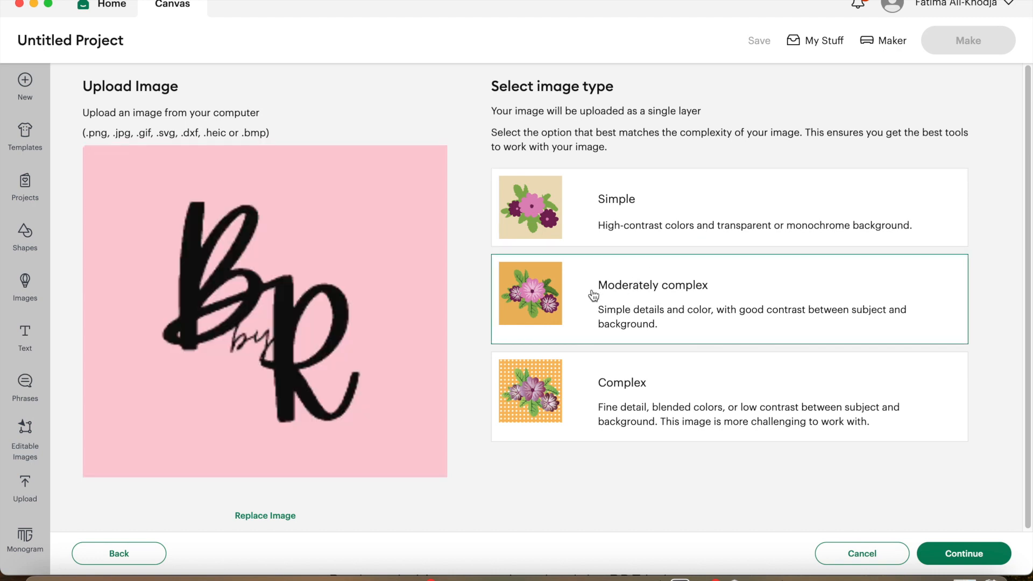
{"action": "left_click", "coordinate": [623, 377]}
{"action": "left_click", "coordinate": [630, 310]}
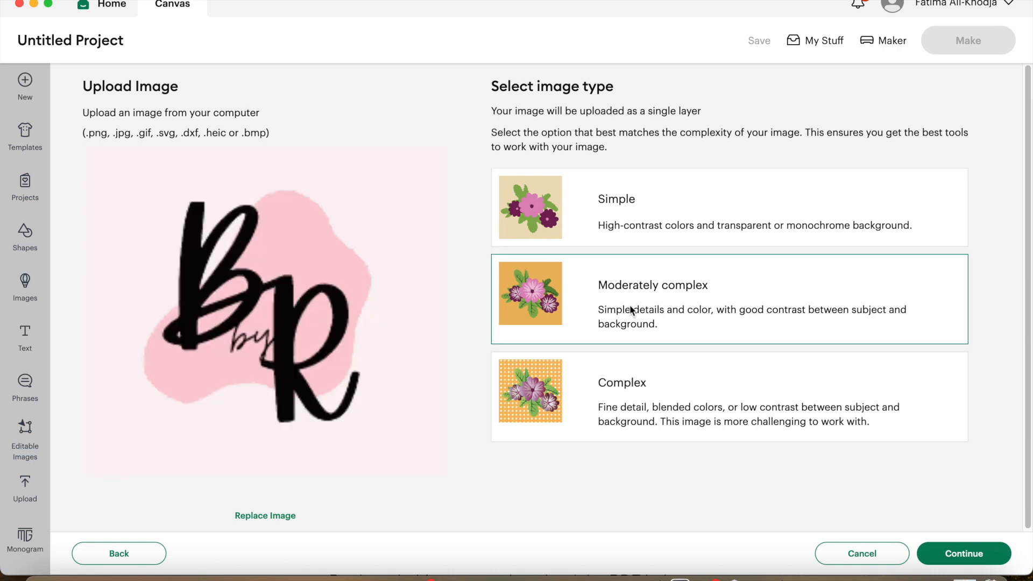
{"action": "left_click", "coordinate": [979, 555]}
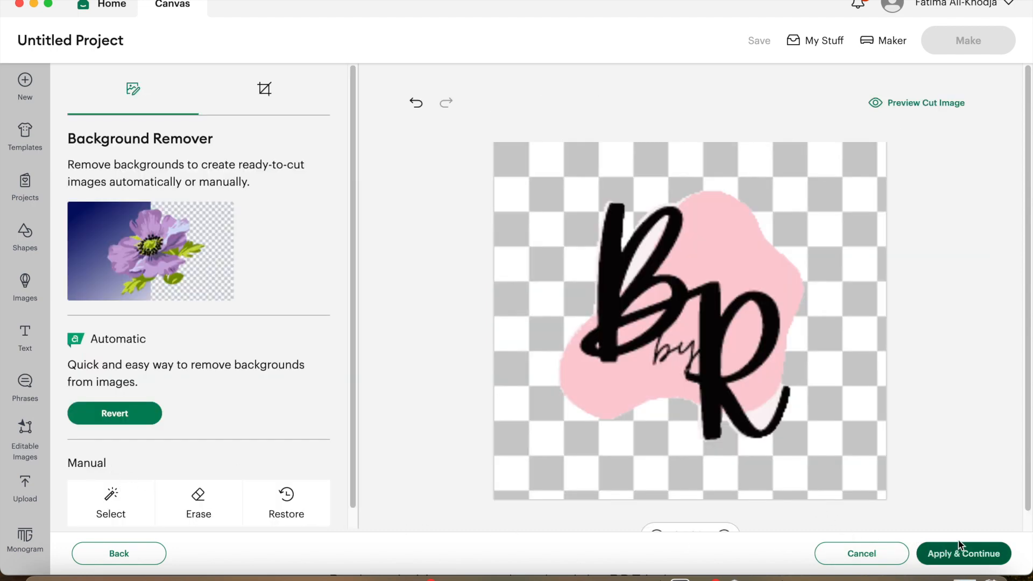
Step: Apply the background removal and upload the logo as a Print Then Cut image
{"action": "left_click", "coordinate": [976, 554]}
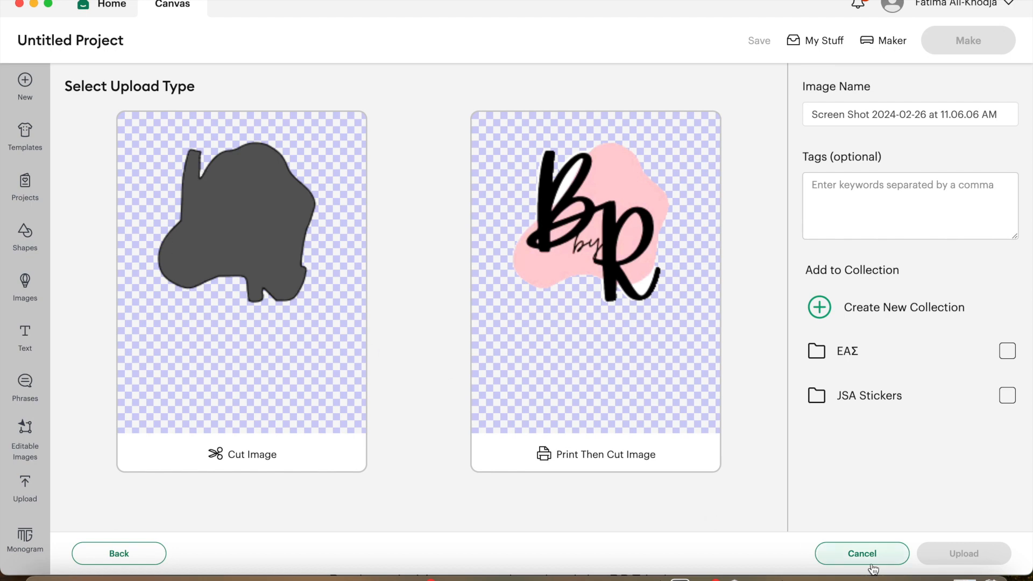
{"action": "left_click", "coordinate": [616, 420]}
{"action": "left_click", "coordinate": [980, 559]}
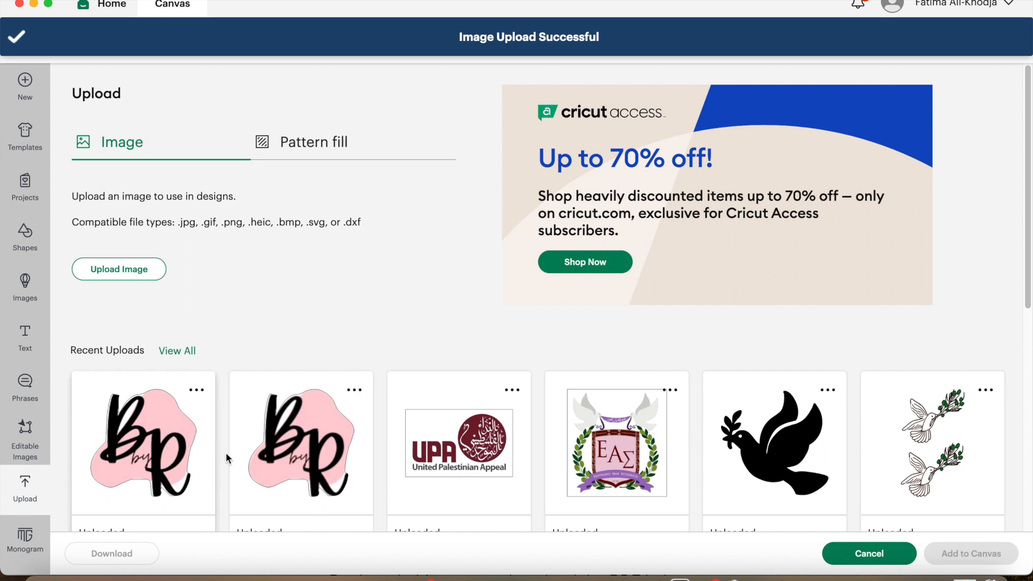
Step: Add the newly uploaded logo to the canvas, enlarging it to about 3.31 × 3.37 in near the middle
{"action": "left_click", "coordinate": [173, 446]}
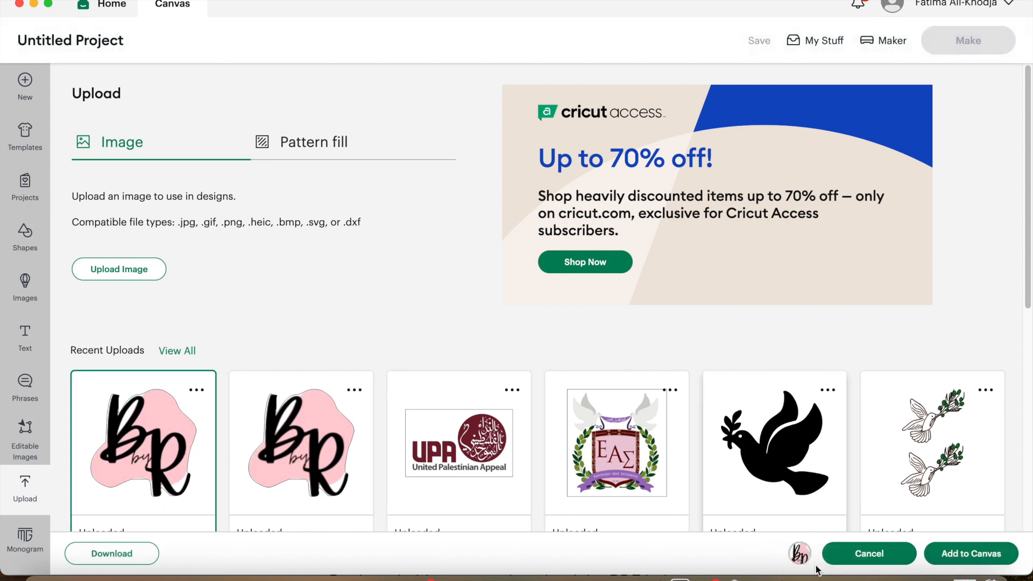
{"action": "left_click", "coordinate": [967, 556]}
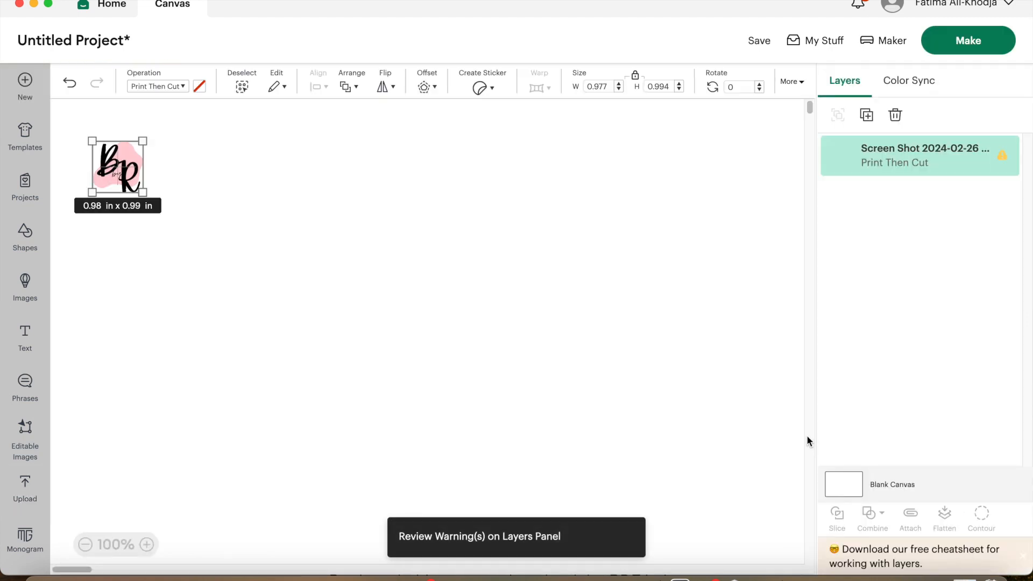
{"action": "left_click_drag", "start_coordinate": [107, 174], "coordinate": [318, 252]}
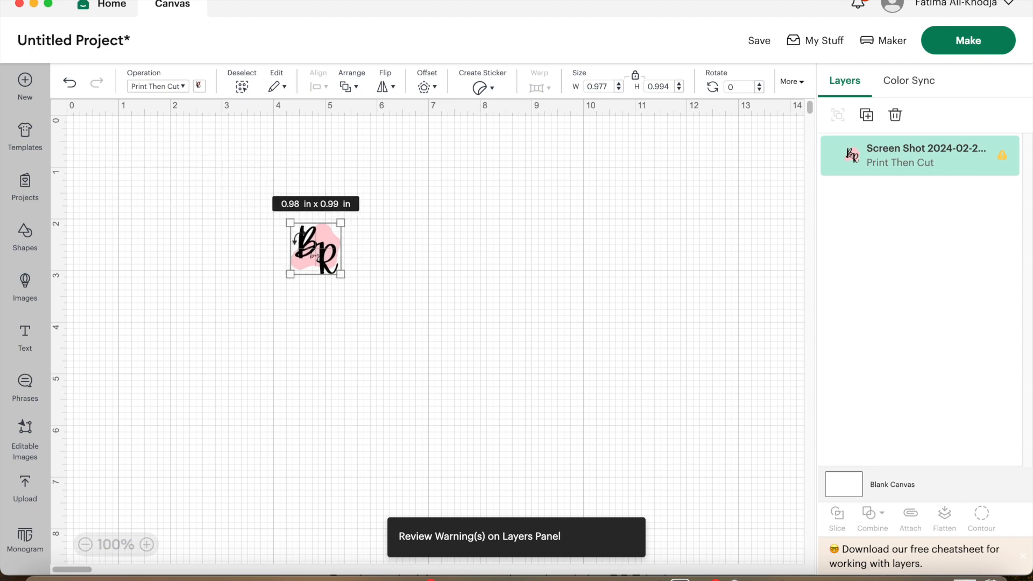
{"action": "left_click_drag", "start_coordinate": [346, 219], "coordinate": [461, 171]}
{"action": "left_click_drag", "start_coordinate": [392, 166], "coordinate": [370, 278]}
{"action": "left_click", "coordinate": [519, 244]}
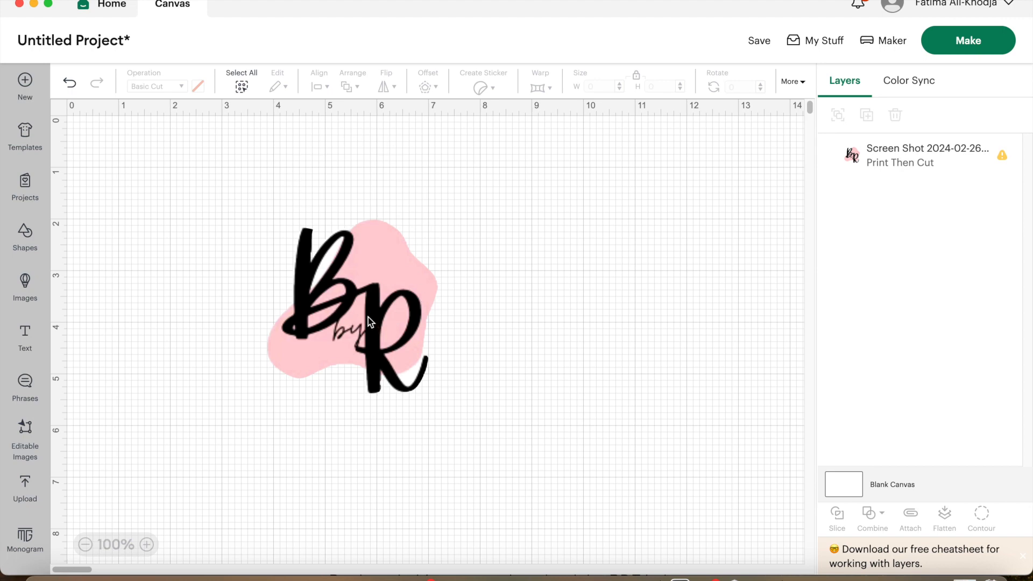
Step: Create an offset around the logo at a distance of 0.167 in with rounded corners
{"action": "left_click", "coordinate": [333, 317]}
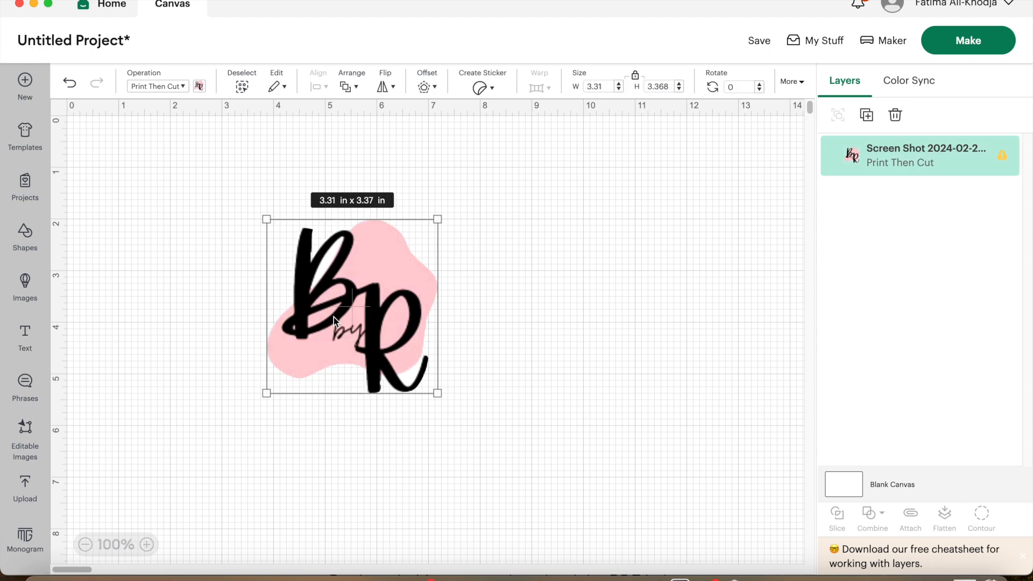
{"action": "left_click", "coordinate": [426, 87]}
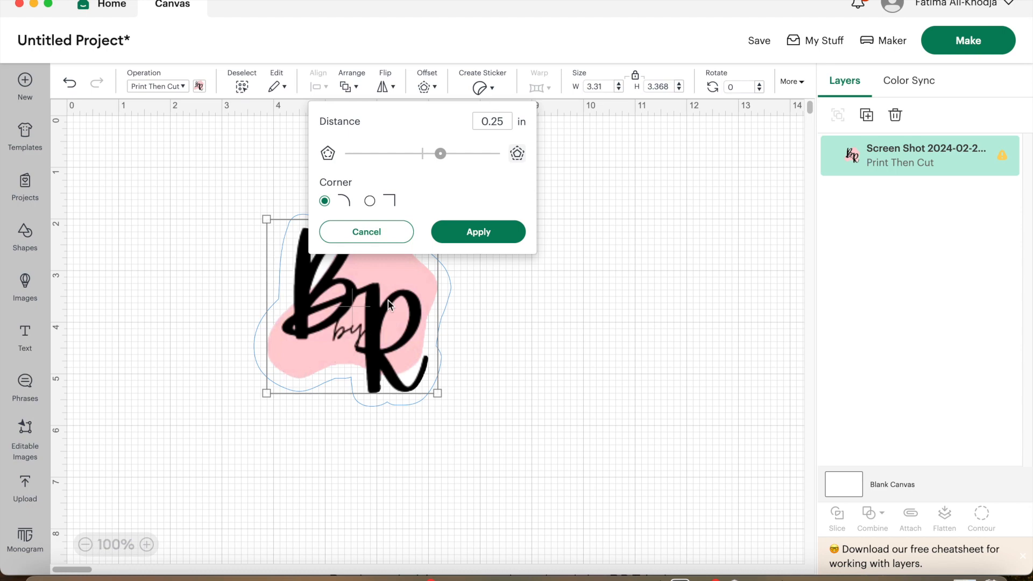
{"action": "mouse_move", "coordinate": [440, 154]}
{"action": "left_mouse_down"}
{"action": "mouse_move", "coordinate": [401, 162]}
{"action": "mouse_move", "coordinate": [436, 165]}
{"action": "left_mouse_up"}
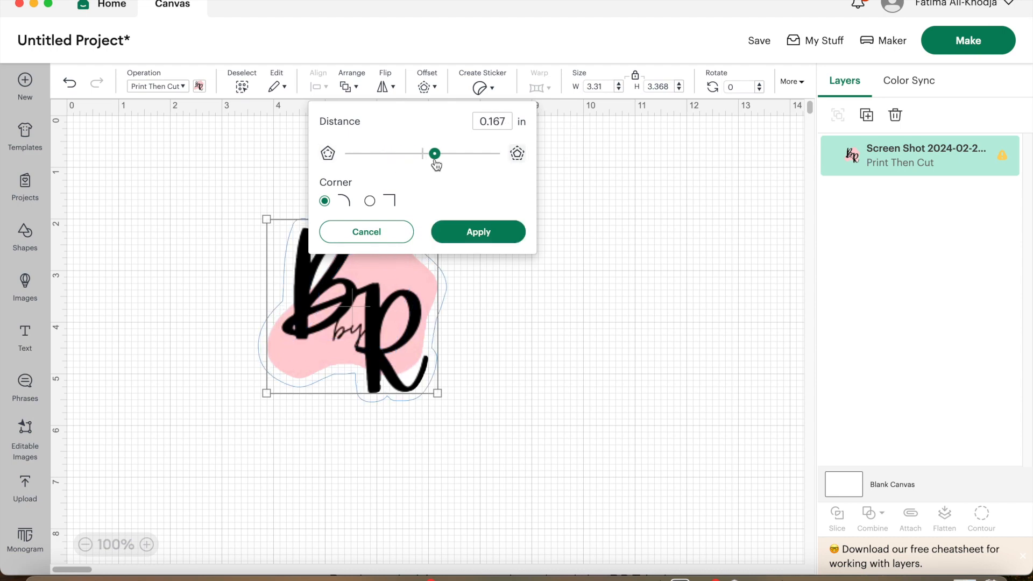
{"action": "left_click", "coordinate": [472, 230]}
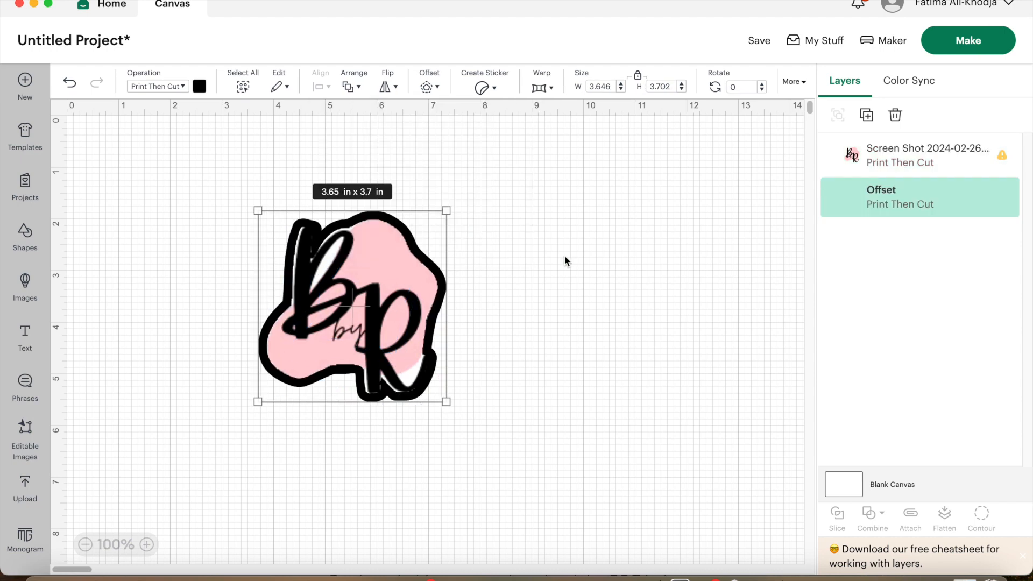
Step: Recolor the offset layer white and attach it to the logo
{"action": "left_click", "coordinate": [525, 287]}
{"action": "left_click", "coordinate": [908, 207]}
{"action": "left_click", "coordinate": [199, 86]}
{"action": "left_click", "coordinate": [215, 254]}
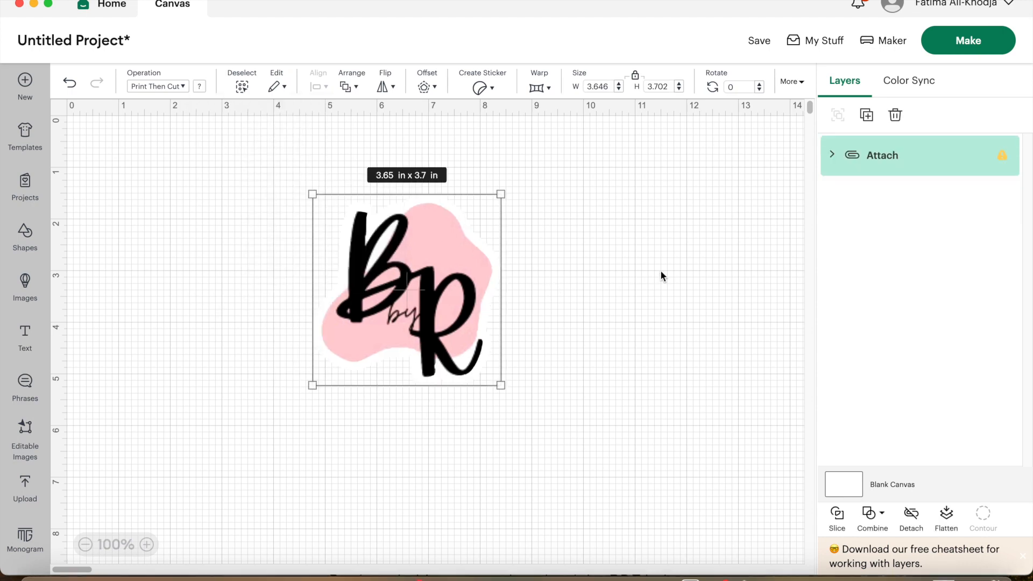
{"action": "left_click", "coordinate": [592, 305]}
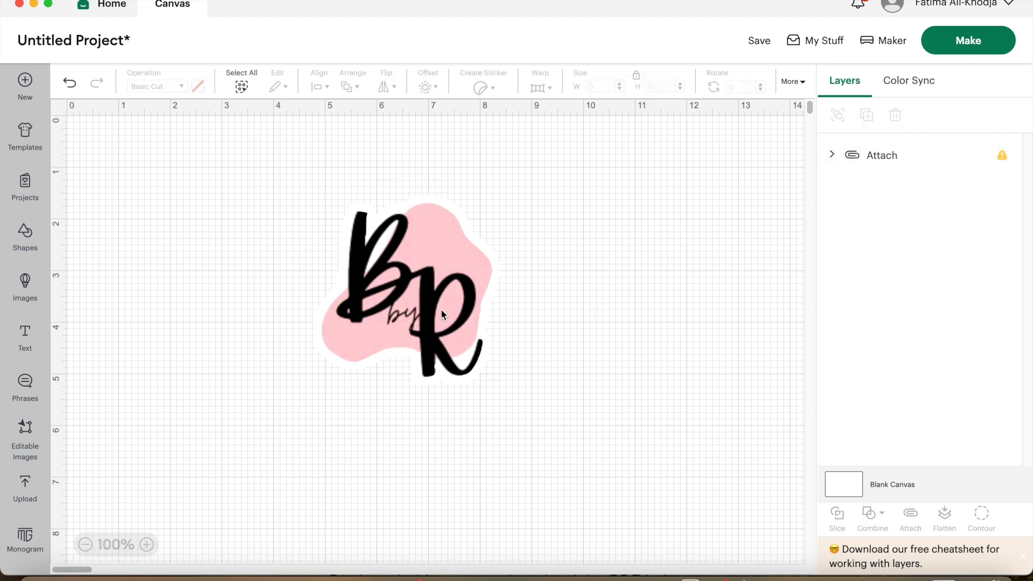
Step: Reposition the attached logo sticker on the canvas and shrink it to about 2.56 × 2.6 in
{"action": "left_click_drag", "start_coordinate": [428, 240], "coordinate": [409, 259]}
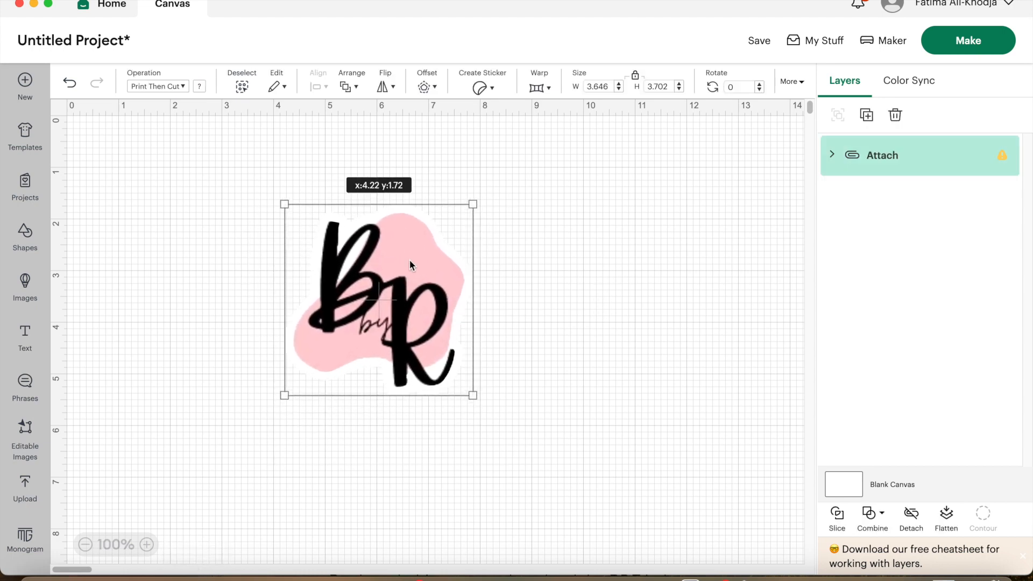
{"action": "left_click", "coordinate": [651, 250]}
{"action": "left_click_drag", "start_coordinate": [383, 292], "coordinate": [427, 304]}
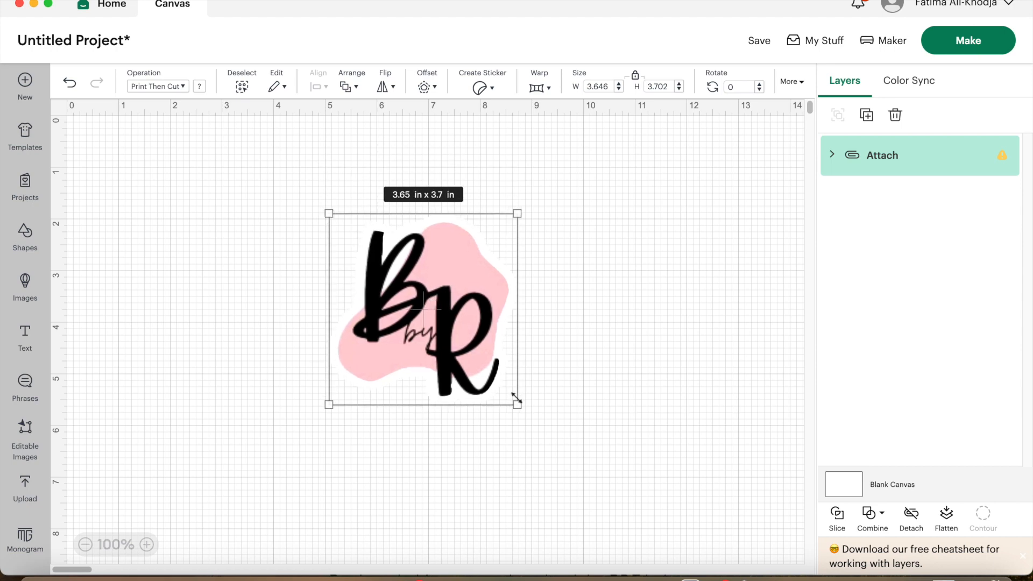
{"action": "left_click_drag", "start_coordinate": [517, 403], "coordinate": [459, 346]}
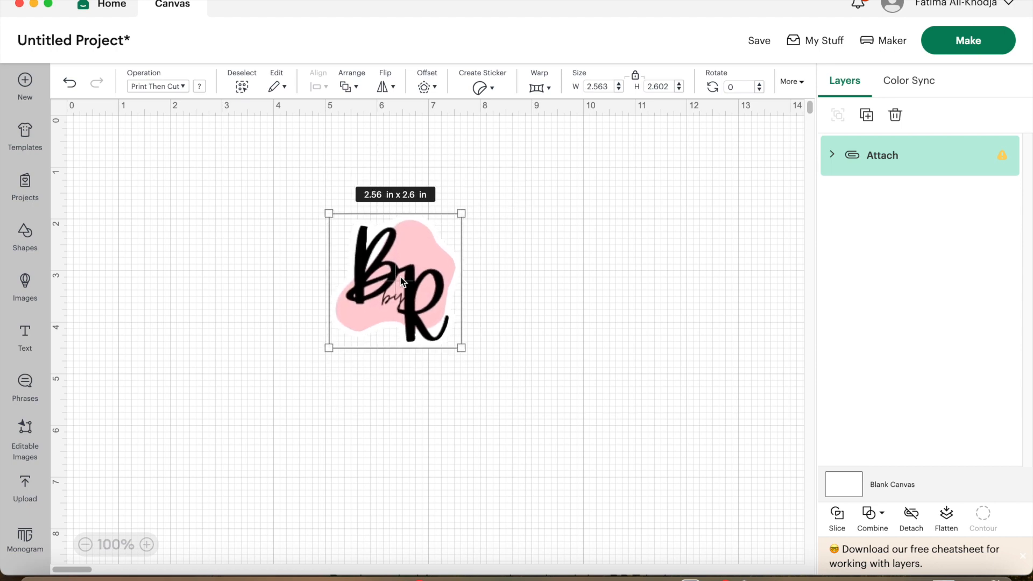
{"action": "left_click_drag", "start_coordinate": [404, 280], "coordinate": [438, 289]}
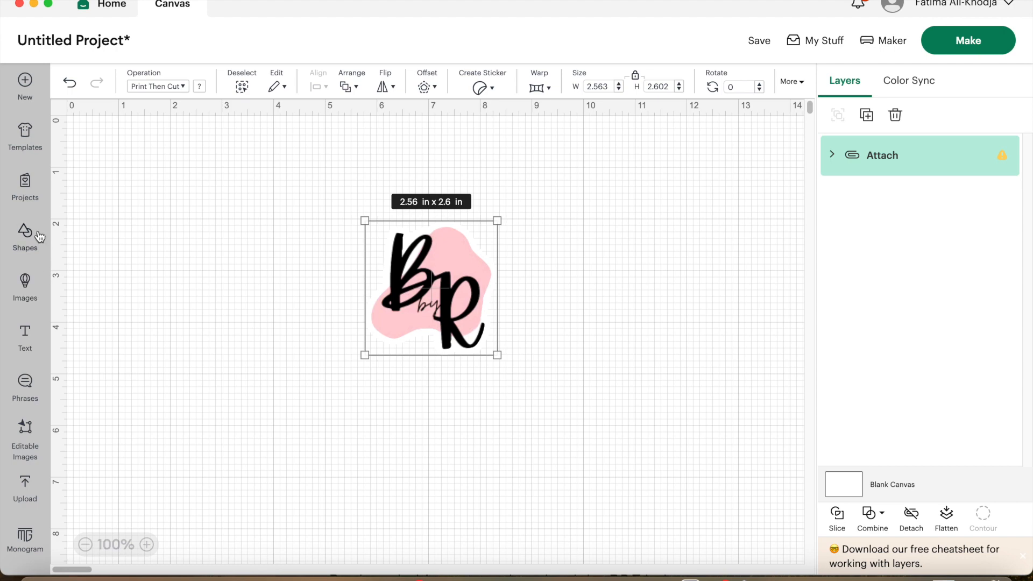
Step: Add a text object reading "Higher Love" and place it just left of the logo sticker
{"action": "left_click", "coordinate": [24, 336]}
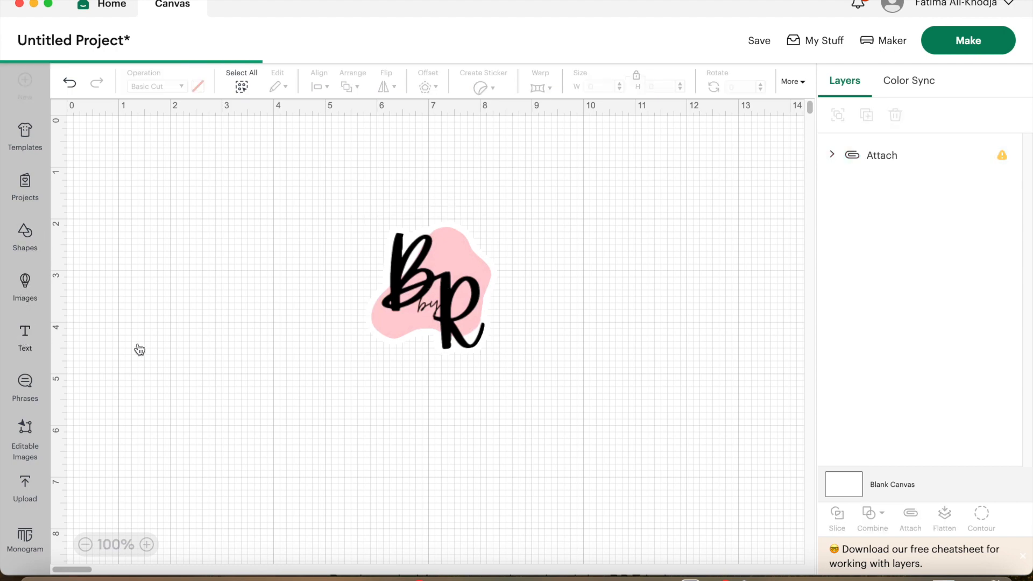
{"action": "left_click", "coordinate": [232, 471]}
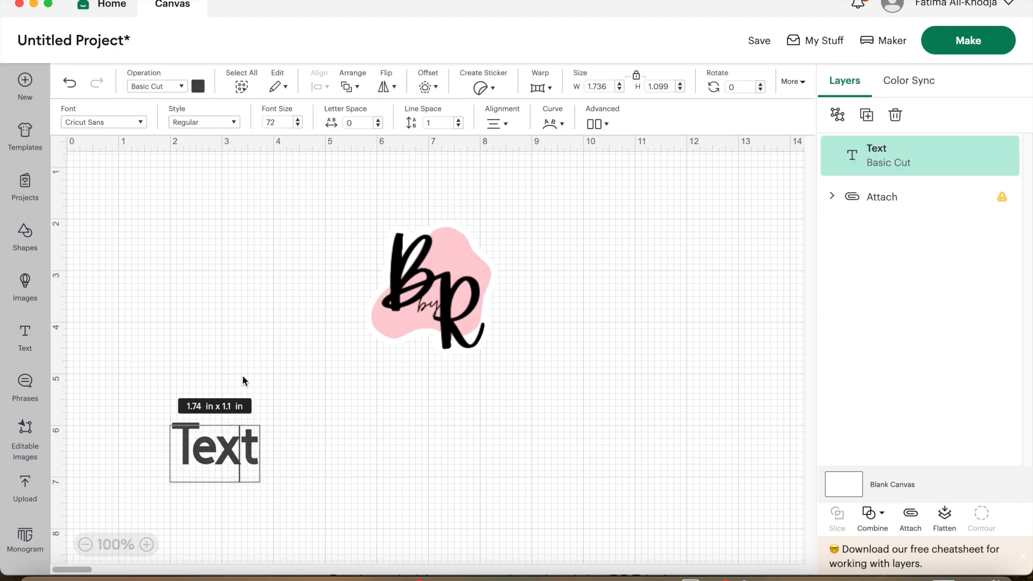
{"action": "double_click", "coordinate": [233, 457]}
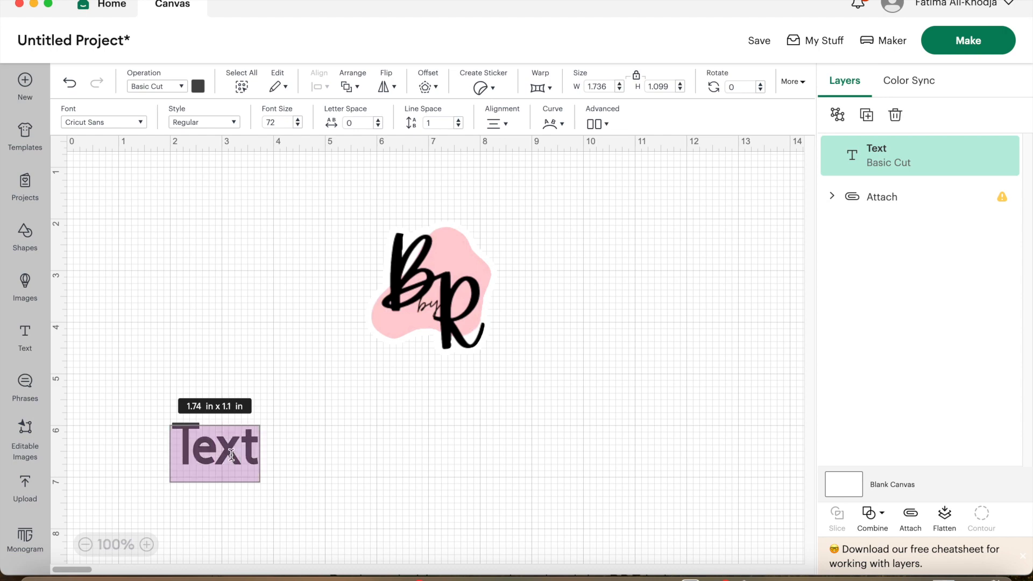
{"action": "key", "text": "BackSpace"}
{"action": "type", "text": "High"}
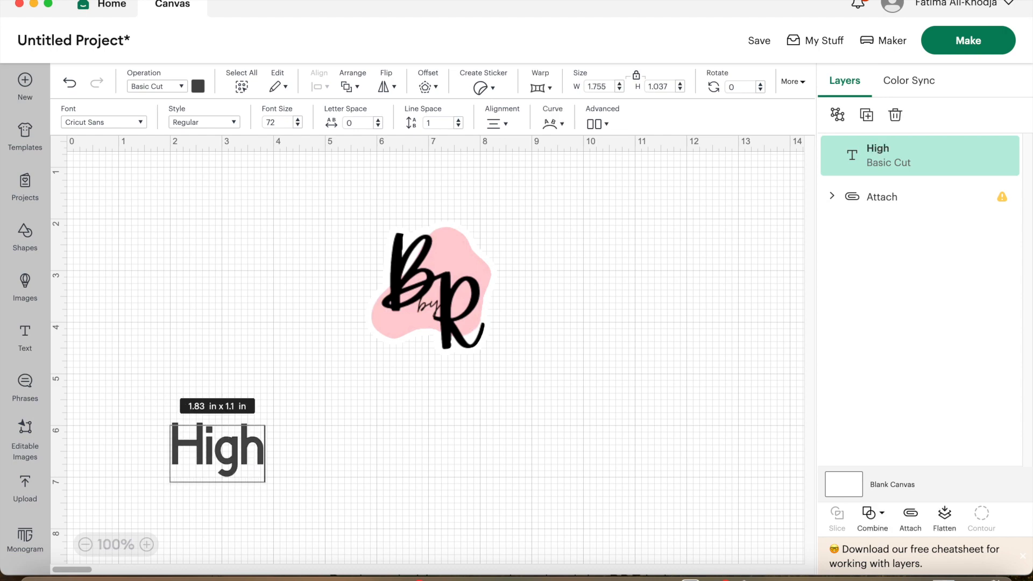
{"action": "type", "text": "er Love"}
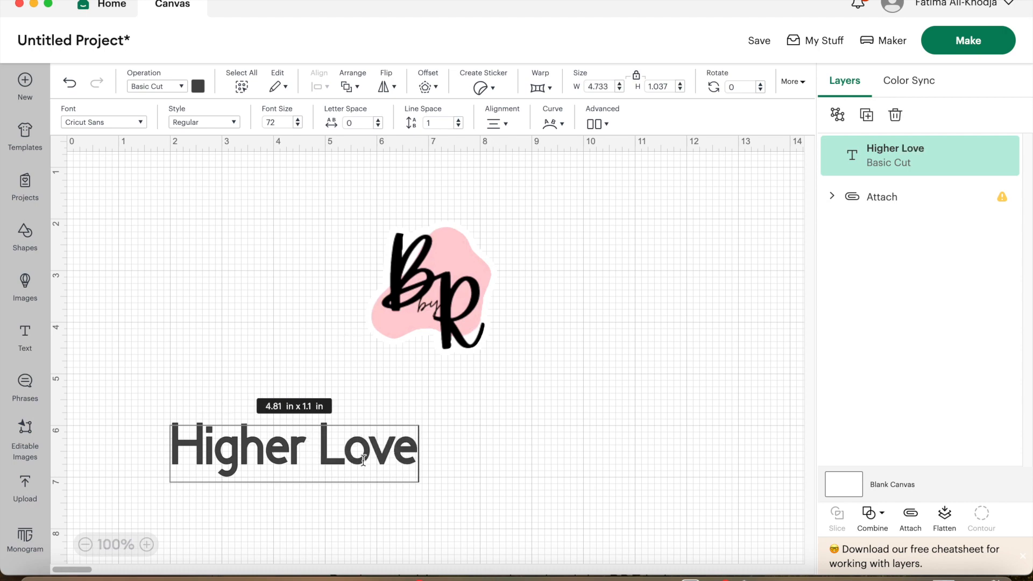
{"action": "left_click", "coordinate": [494, 440]}
{"action": "left_click_drag", "start_coordinate": [343, 451], "coordinate": [283, 278]}
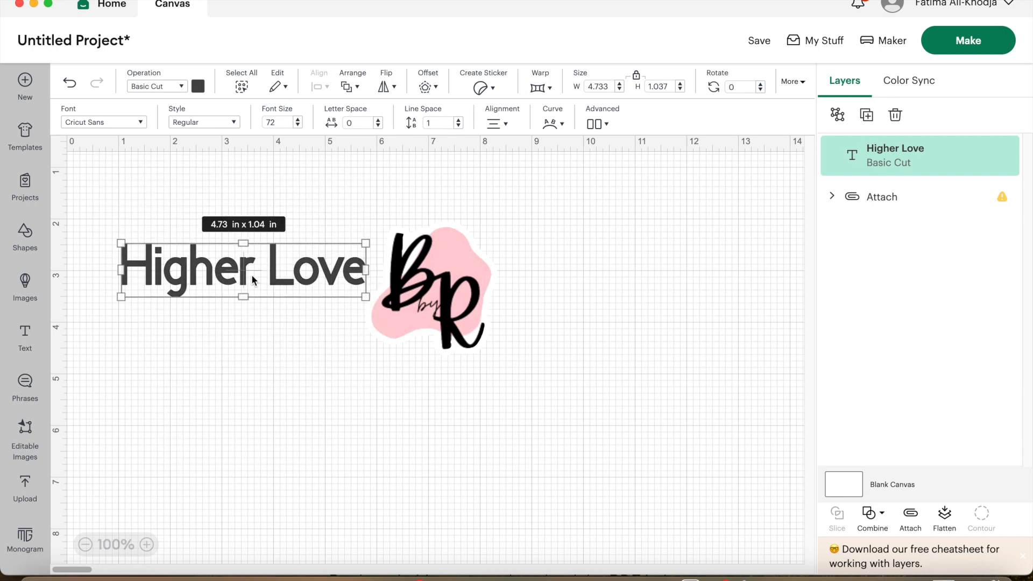
Step: Change the font of the "Higher Love" text to the system font Bangla MN
{"action": "double_click", "coordinate": [290, 272]}
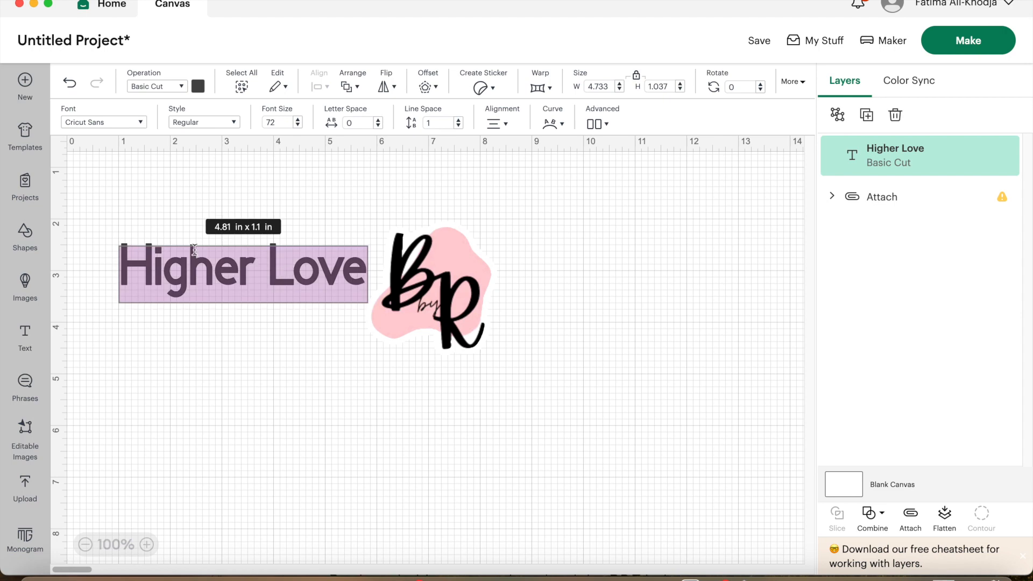
{"action": "left_click", "coordinate": [141, 123]}
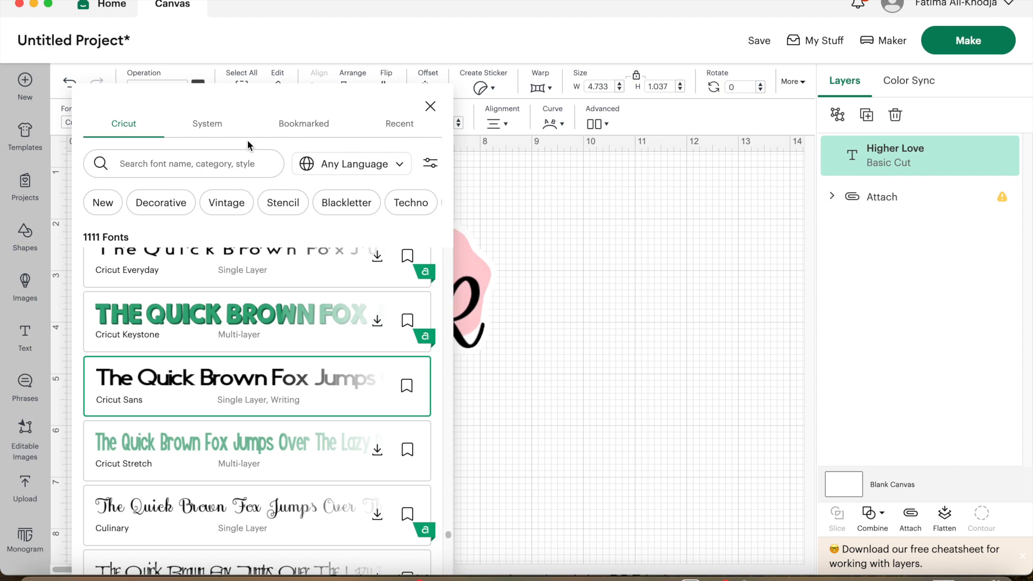
{"action": "left_click", "coordinate": [210, 127]}
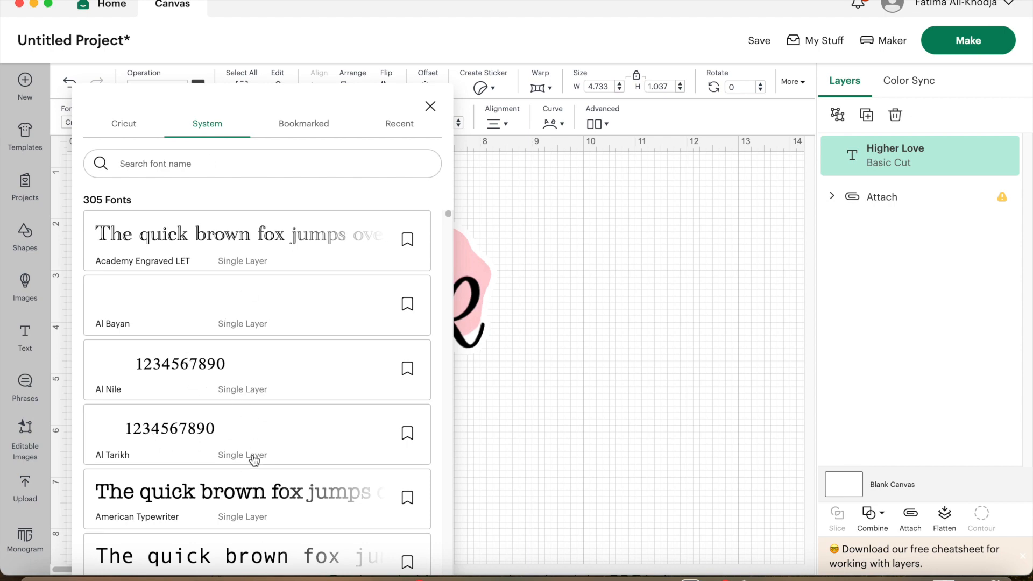
{"action": "scroll", "coordinate": [253, 456], "scroll_direction": "down", "scroll_amount": 10}
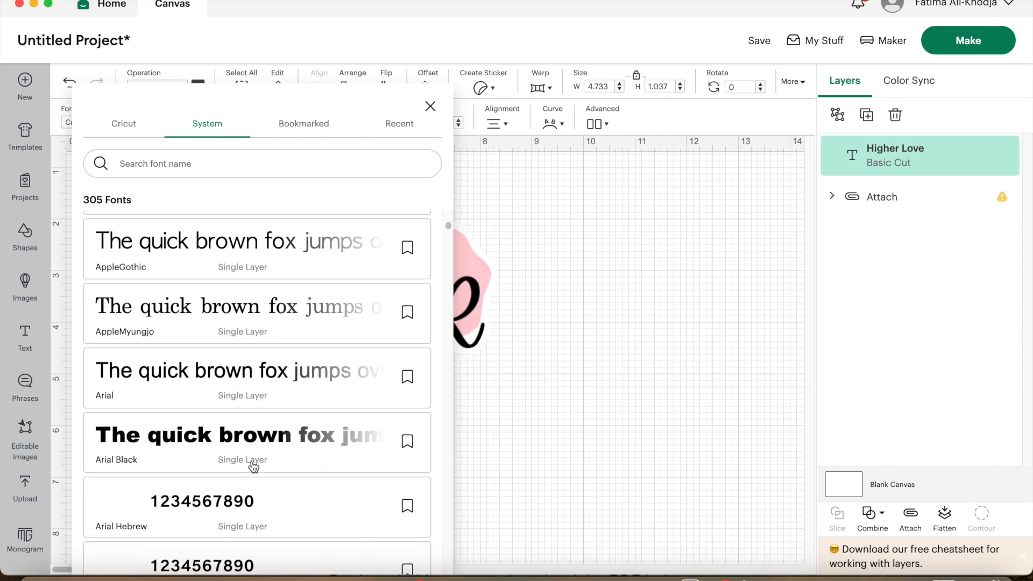
{"action": "scroll", "coordinate": [254, 465], "scroll_direction": "down", "scroll_amount": 5}
{"action": "scroll", "coordinate": [254, 467], "scroll_direction": "down", "scroll_amount": 3}
{"action": "scroll", "coordinate": [254, 467], "scroll_direction": "down", "scroll_amount": 10}
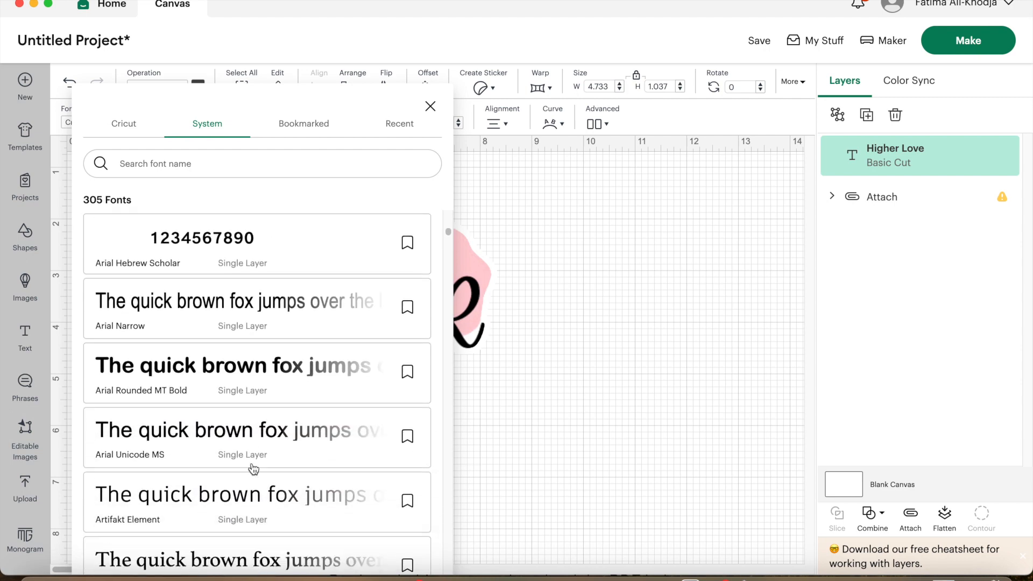
{"action": "scroll", "coordinate": [253, 469], "scroll_direction": "down", "scroll_amount": 3}
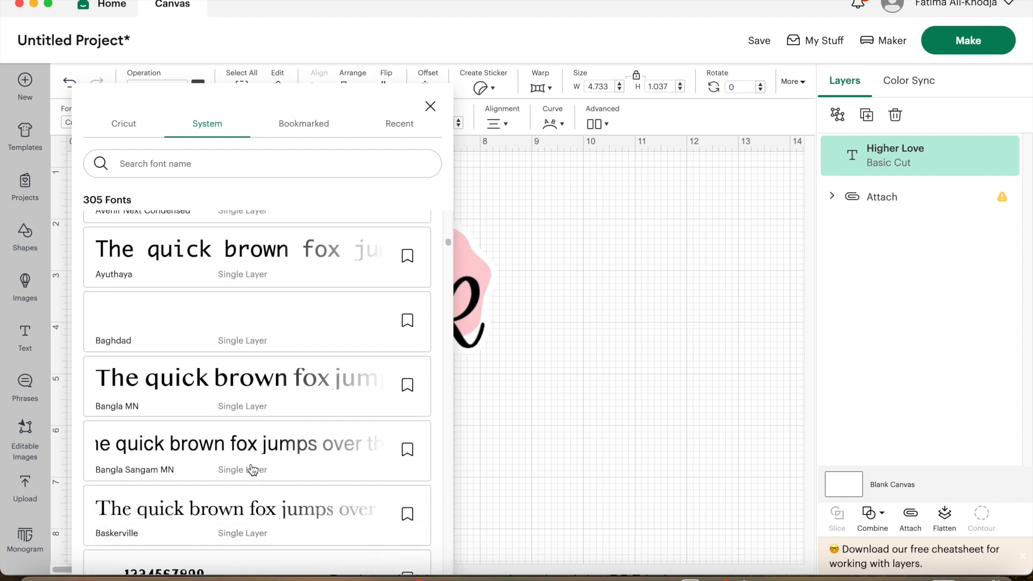
{"action": "left_click", "coordinate": [215, 326]}
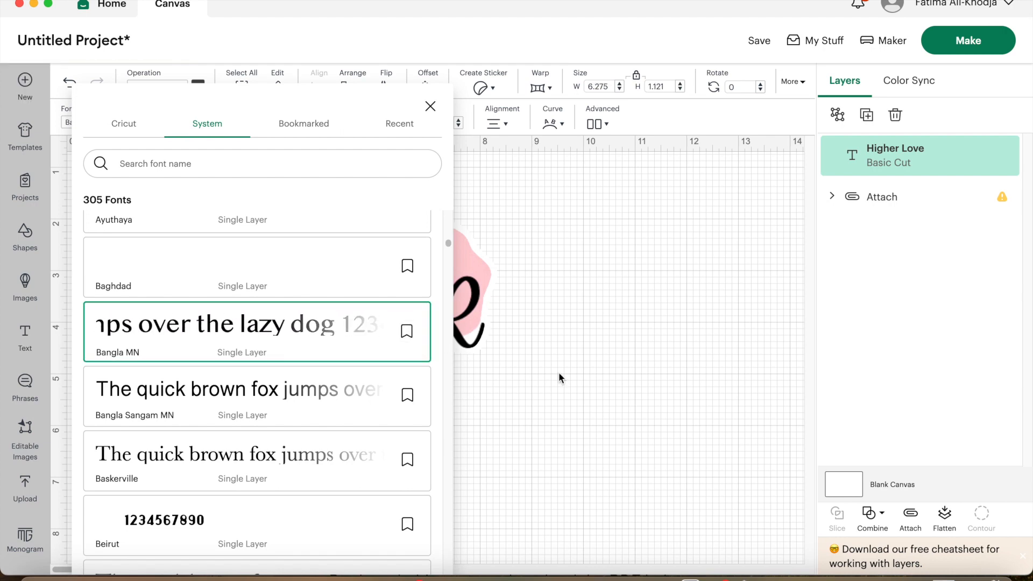
{"action": "left_click", "coordinate": [430, 106]}
Step: Shift the logo sticker down and place the "Higher Love" text above it at about X 3.86, Y 2.37
{"action": "left_click_drag", "start_coordinate": [363, 264], "coordinate": [500, 162]}
{"action": "left_click", "coordinate": [438, 345]}
{"action": "left_click_drag", "start_coordinate": [433, 183], "coordinate": [485, 269]}
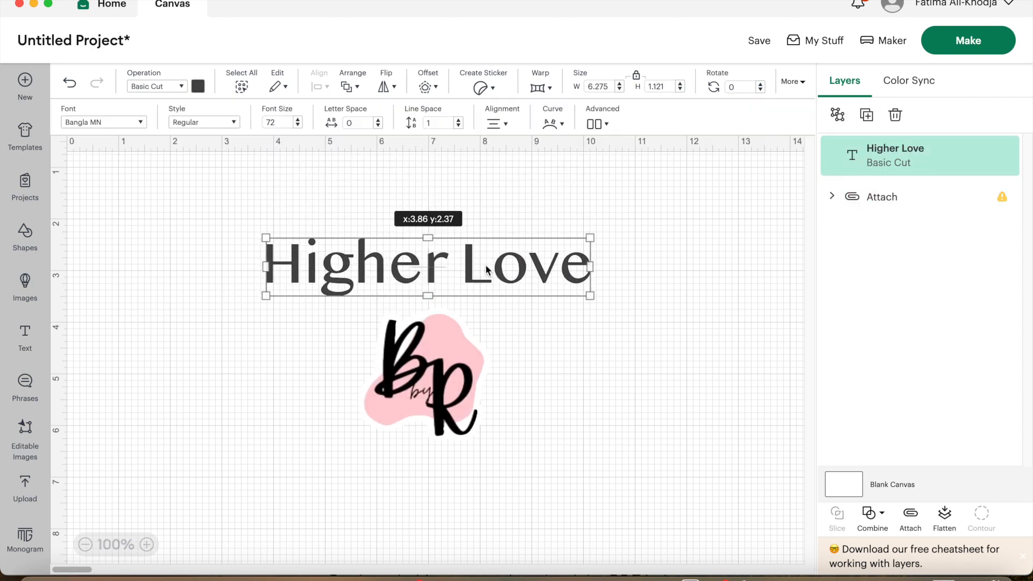
Step: Set the style of the "Higher Love" text to Bold
{"action": "double_click", "coordinate": [486, 265]}
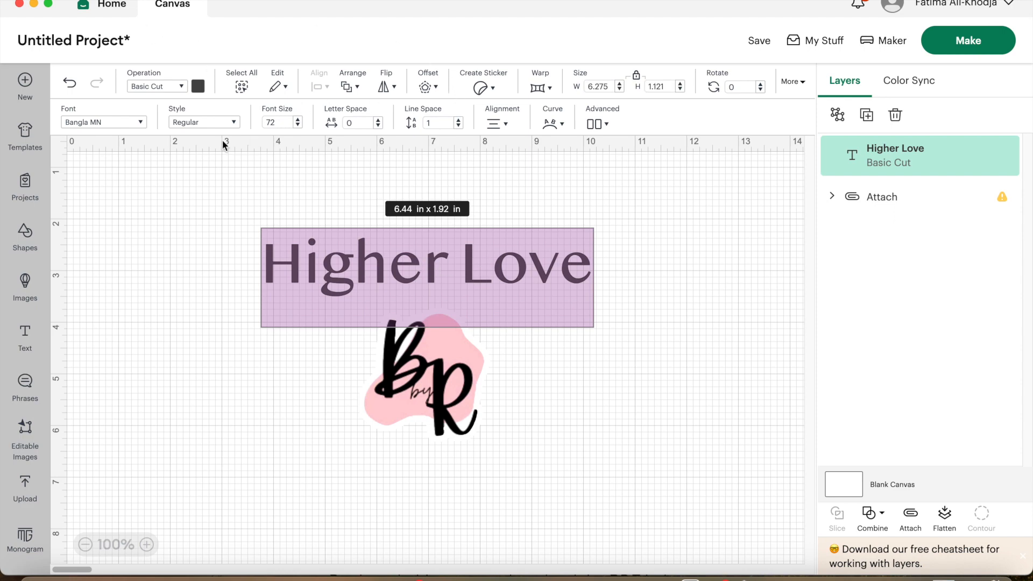
{"action": "left_click", "coordinate": [232, 125]}
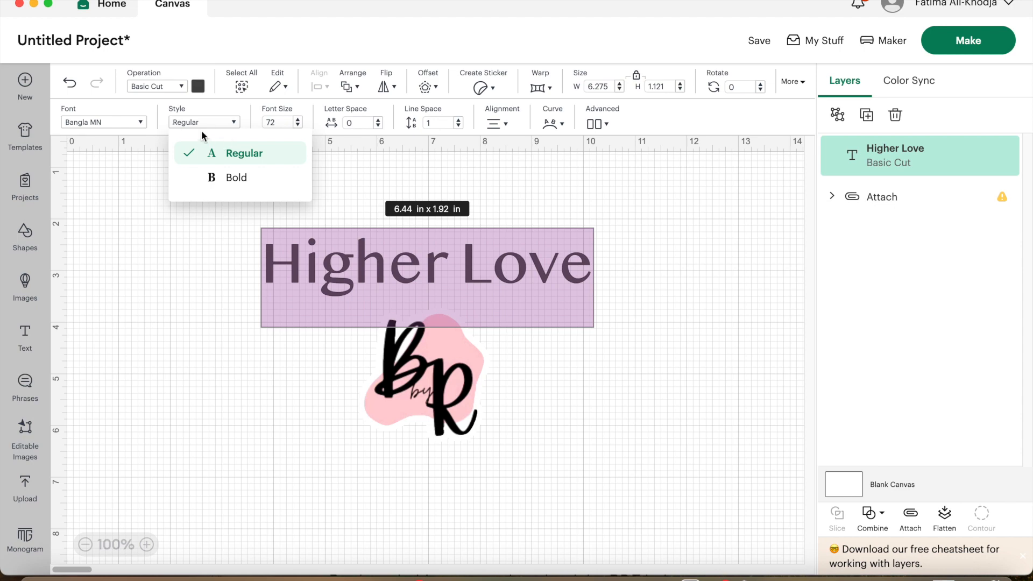
{"action": "left_click", "coordinate": [215, 175]}
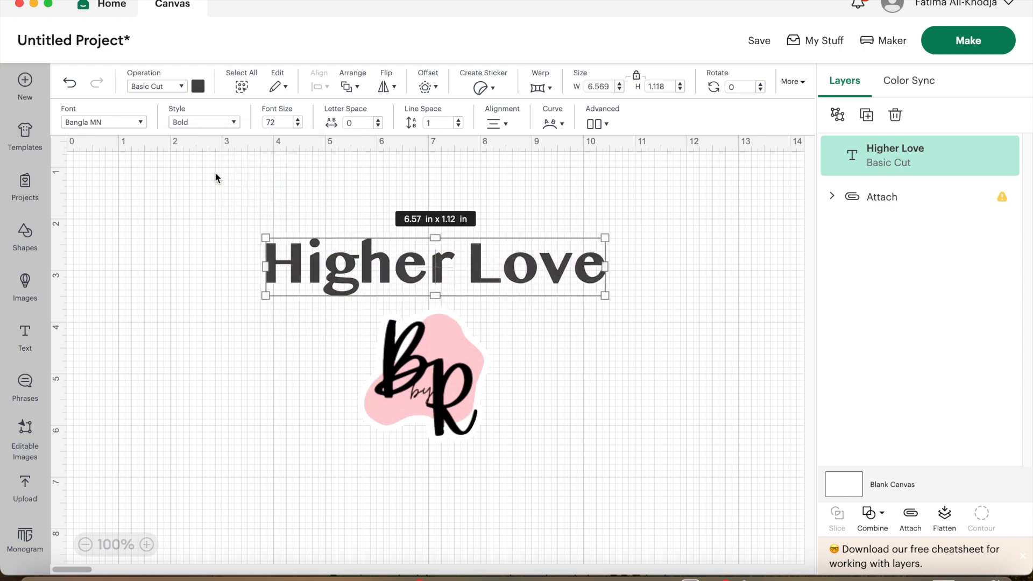
{"action": "left_click", "coordinate": [645, 262]}
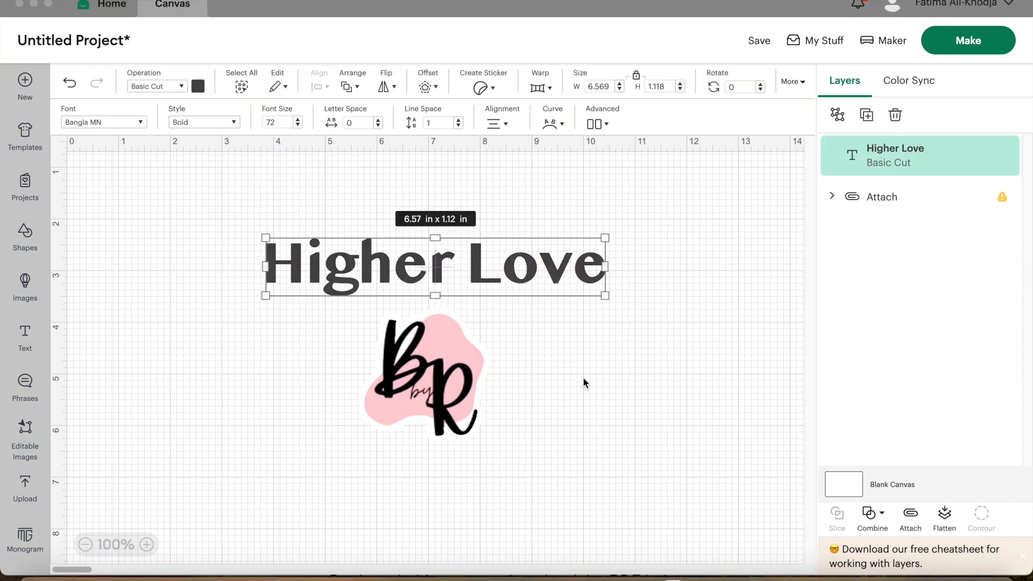
Step: Nudge the "Higher Love" text slightly left and curve it upward over the logo with a curve value of 65
{"action": "left_click_drag", "start_coordinate": [485, 266], "coordinate": [480, 264]}
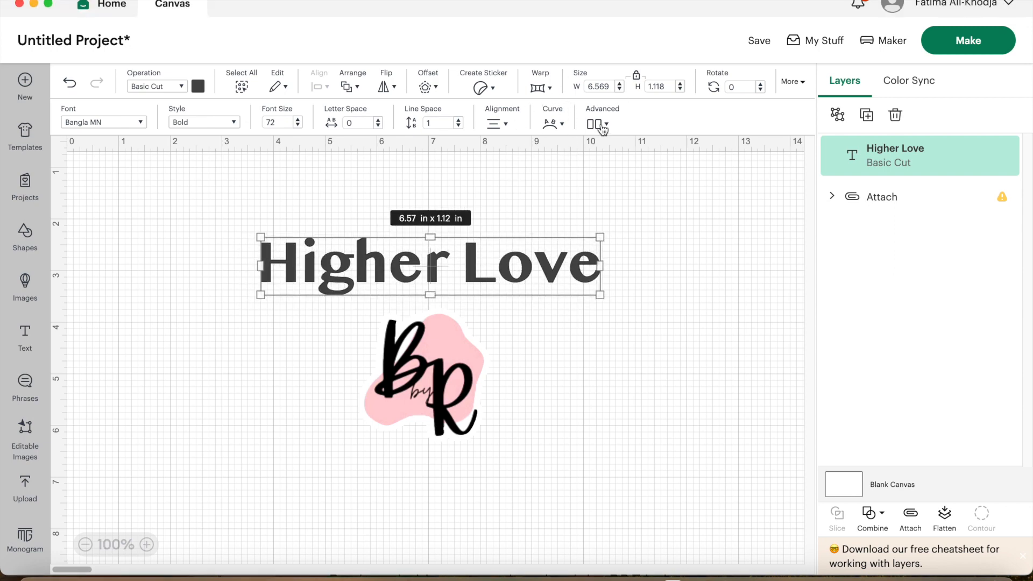
{"action": "left_click", "coordinate": [561, 126]}
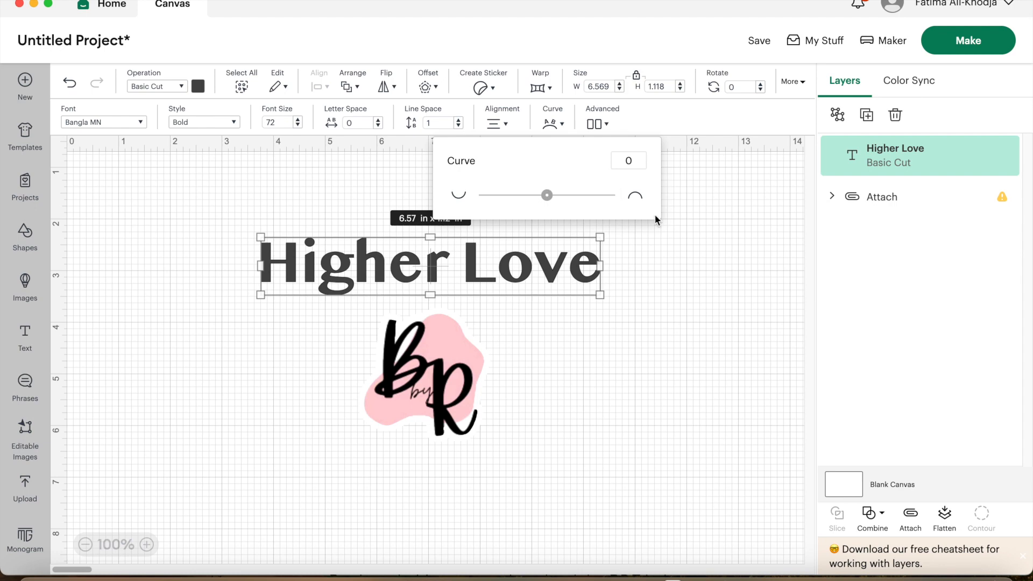
{"action": "left_click_drag", "start_coordinate": [548, 205], "coordinate": [588, 224]}
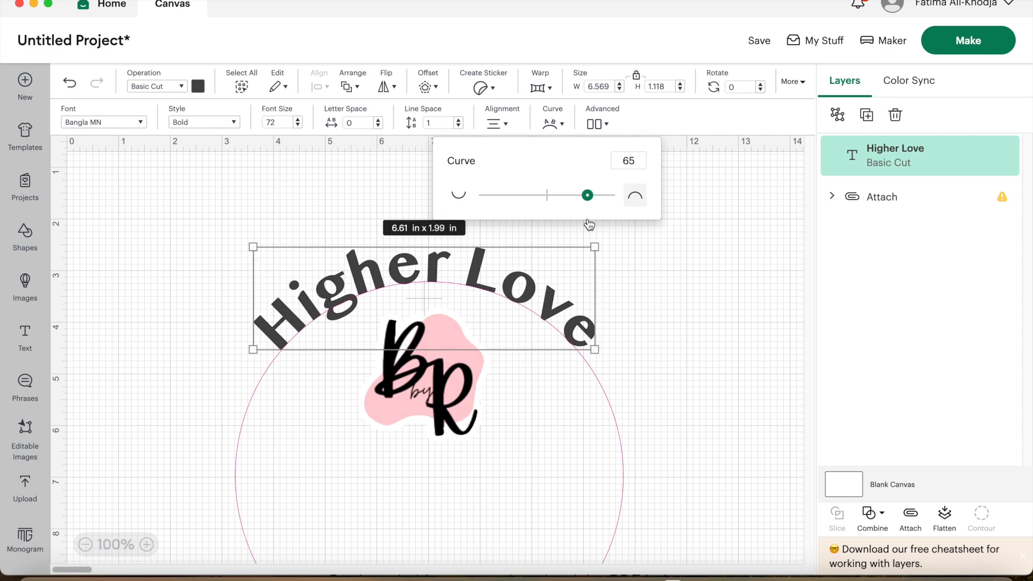
{"action": "left_click", "coordinate": [658, 286]}
{"action": "left_click", "coordinate": [544, 295]}
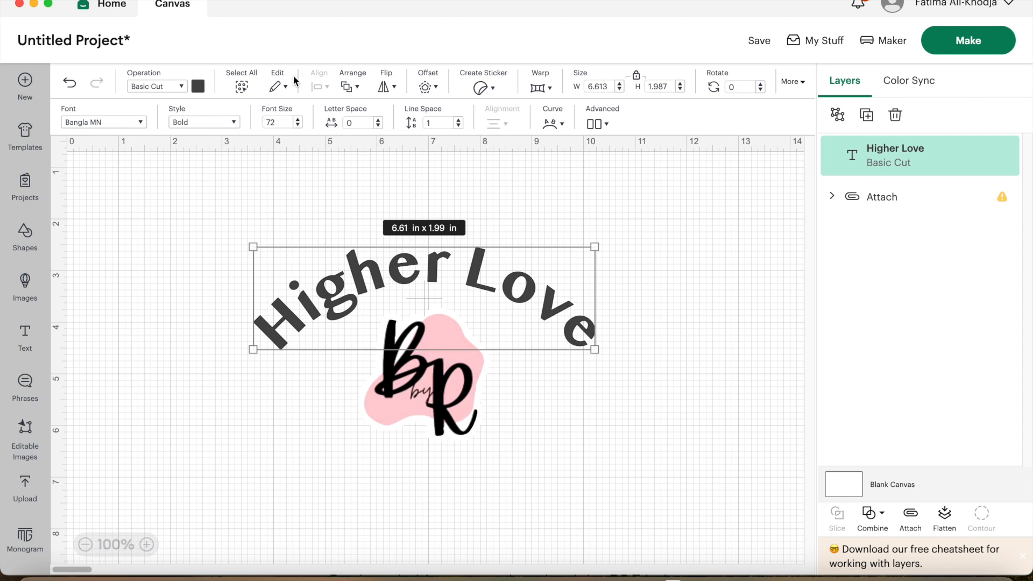
Step: Shrink the curved text to about 4.9 × 1.47 in and reposition it over the logo sticker
{"action": "left_click_drag", "start_coordinate": [596, 351], "coordinate": [501, 325]}
{"action": "left_click_drag", "start_coordinate": [423, 270], "coordinate": [469, 289]}
{"action": "left_click", "coordinate": [588, 272]}
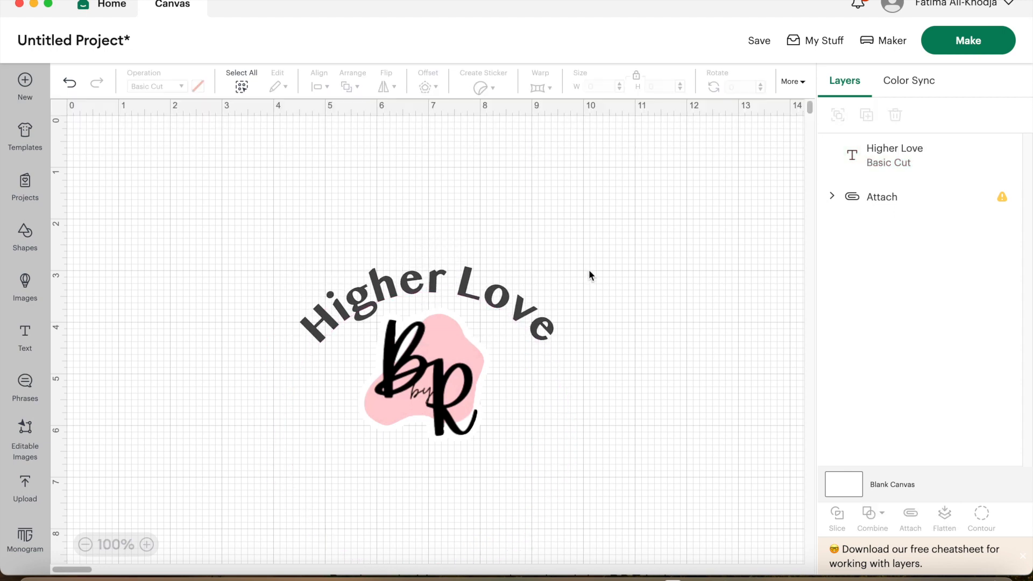
Step: Increase the letter spacing of the curved "Higher Love" text to 1.1
{"action": "left_click", "coordinate": [506, 300]}
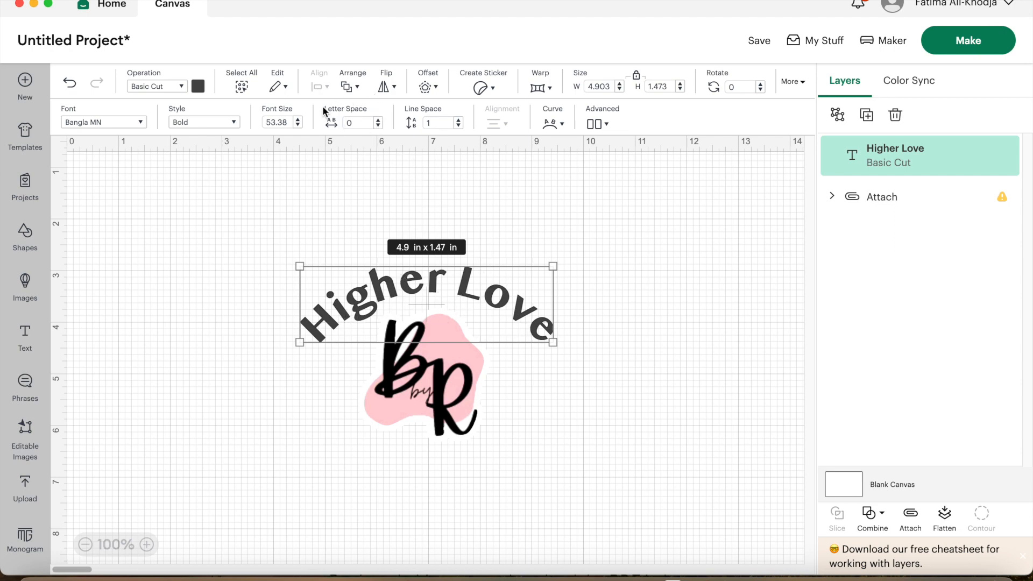
{"action": "left_click", "coordinate": [379, 121]}
{"action": "left_click", "coordinate": [379, 121]}
{"action": "left_click", "coordinate": [379, 121]}
{"action": "left_click", "coordinate": [378, 121]}
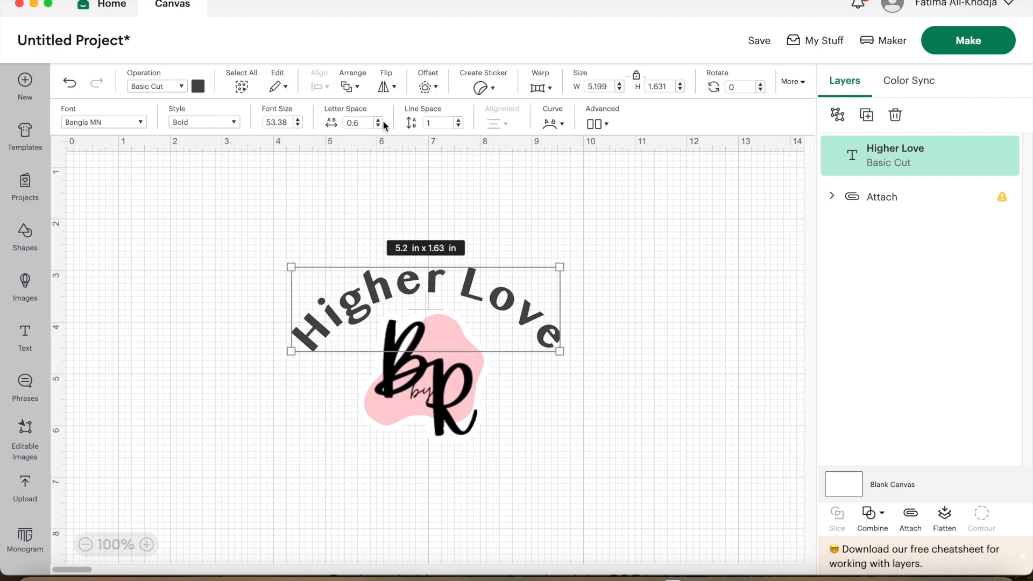
{"action": "left_click", "coordinate": [379, 121]}
{"action": "left_click", "coordinate": [378, 121]}
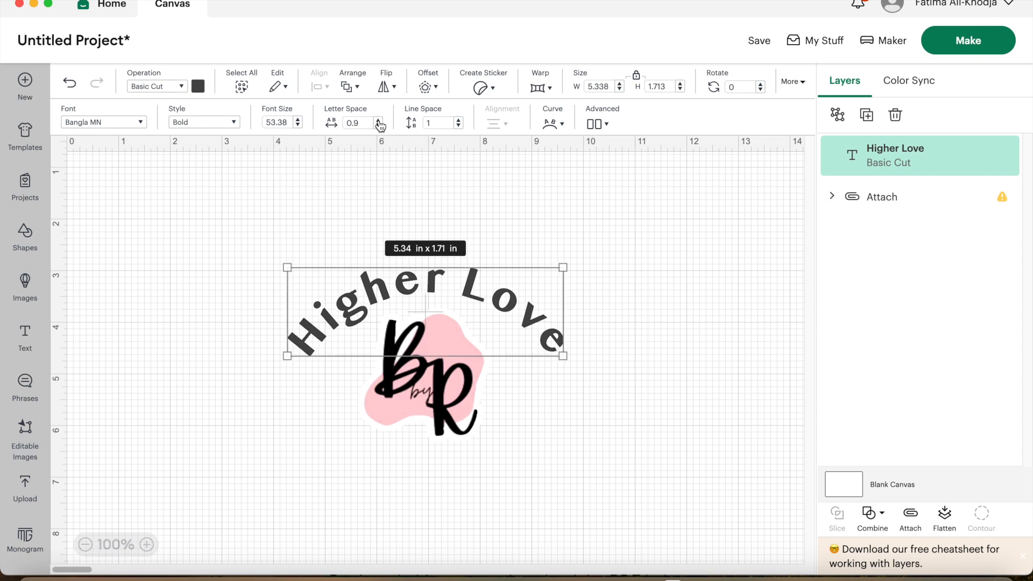
{"action": "left_click", "coordinate": [379, 121]}
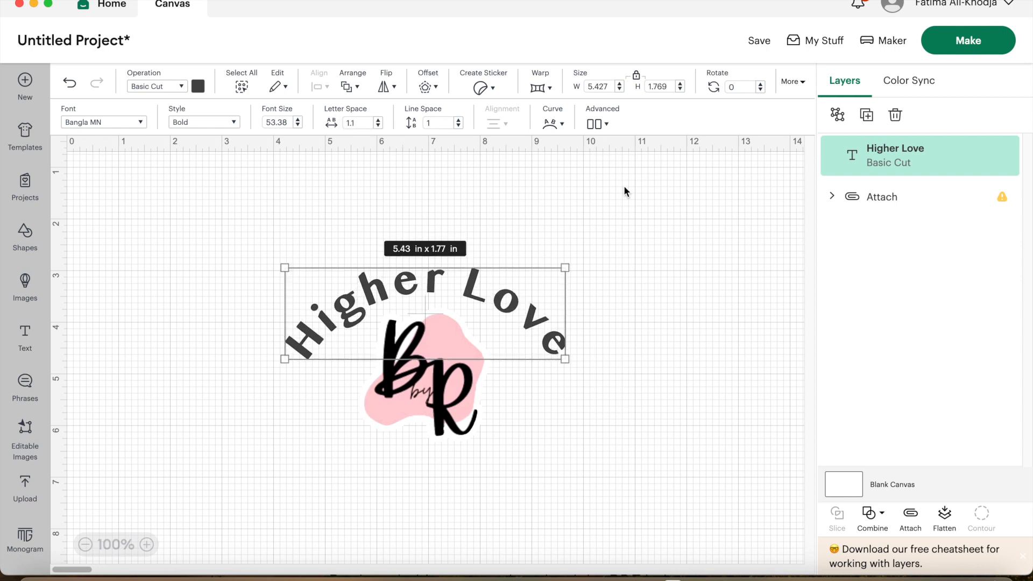
Step: Shrink the curved text to about 3.9 × 1.27 in and move it back over the logo sticker
{"action": "left_click_drag", "start_coordinate": [563, 355], "coordinate": [485, 333]}
{"action": "left_click_drag", "start_coordinate": [421, 298], "coordinate": [457, 304]}
{"action": "left_click", "coordinate": [660, 274]}
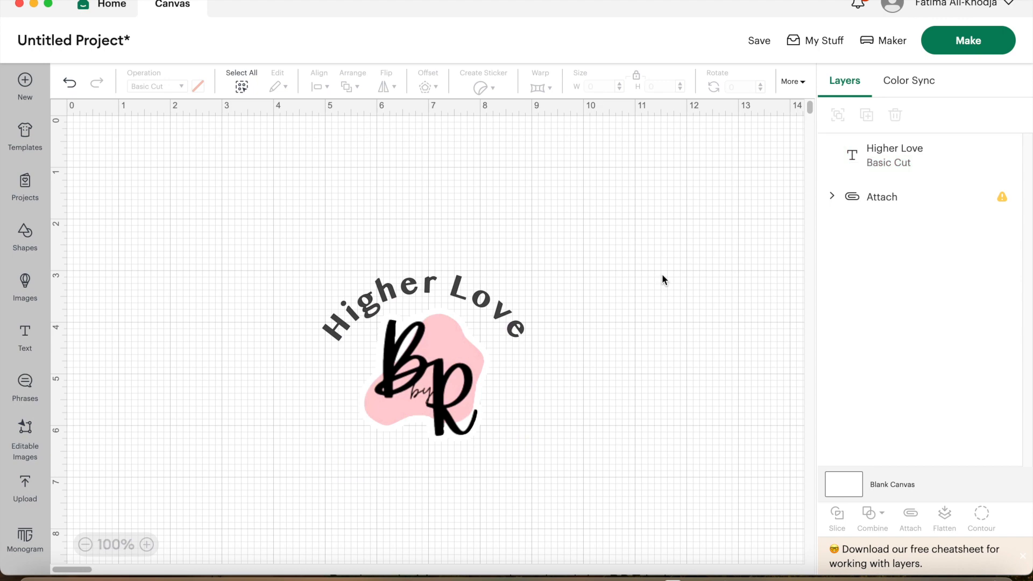
Step: Move the curved text and the logo sticker higher on the canvas, fitting the logo just beneath the arc of the text
{"action": "left_click_drag", "start_coordinate": [432, 281], "coordinate": [444, 264]}
{"action": "left_click", "coordinate": [605, 214]}
{"action": "left_click_drag", "start_coordinate": [405, 364], "coordinate": [433, 333]}
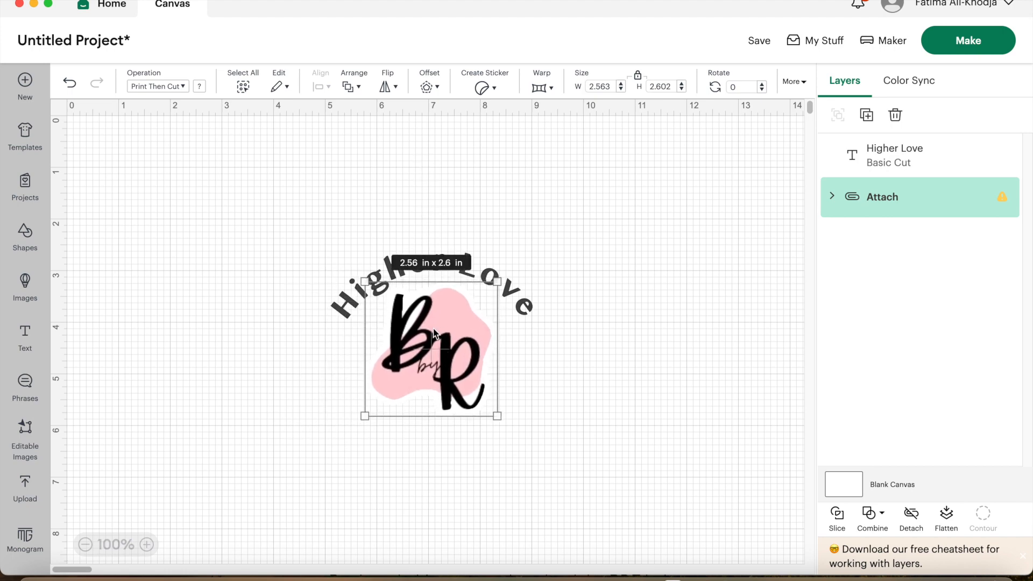
{"action": "left_click", "coordinate": [409, 217]}
{"action": "left_click_drag", "start_coordinate": [267, 195], "coordinate": [556, 454]}
{"action": "left_click_drag", "start_coordinate": [504, 274], "coordinate": [506, 260]}
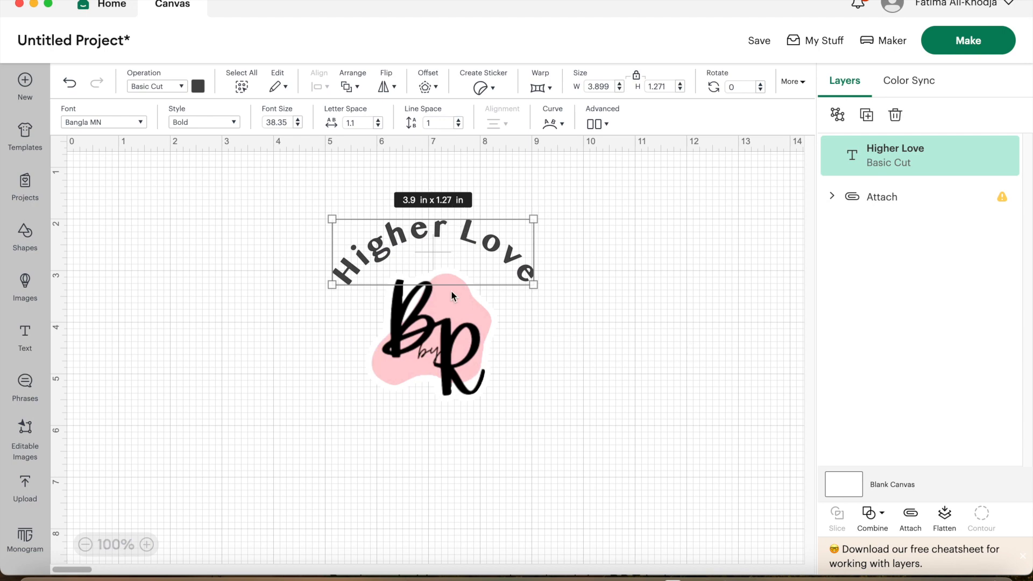
{"action": "left_click", "coordinate": [622, 372]}
{"action": "mouse_move", "coordinate": [432, 327]}
{"action": "left_mouse_down"}
{"action": "mouse_move", "coordinate": [345, 311]}
{"action": "mouse_move", "coordinate": [508, 282]}
{"action": "mouse_move", "coordinate": [603, 200]}
{"action": "mouse_move", "coordinate": [510, 285]}
{"action": "mouse_move", "coordinate": [558, 311]}
{"action": "mouse_move", "coordinate": [426, 314]}
{"action": "mouse_move", "coordinate": [457, 360]}
{"action": "mouse_move", "coordinate": [447, 315]}
{"action": "left_mouse_up"}
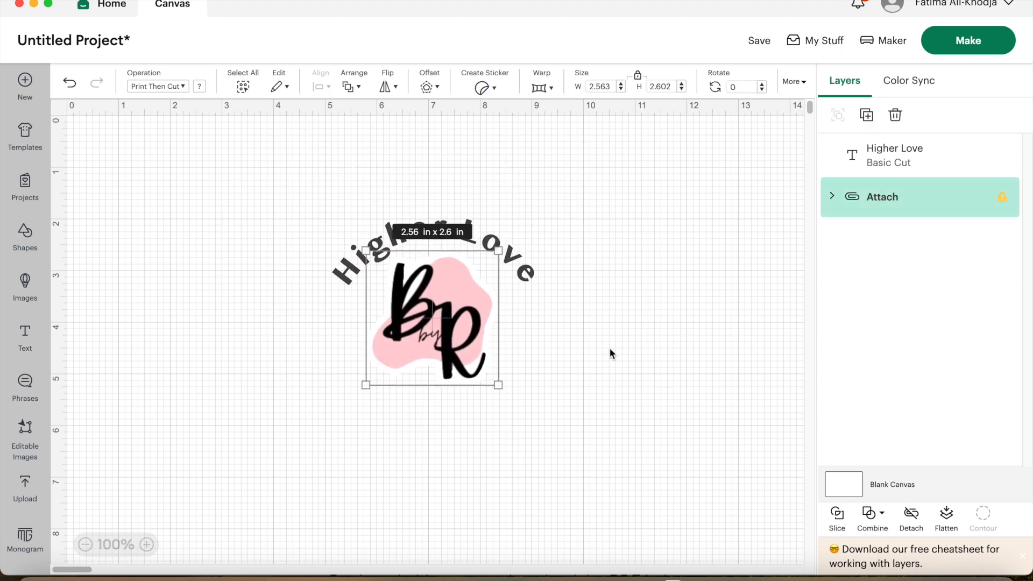
{"action": "left_click", "coordinate": [607, 344]}
Step: Align the curved text and the logo sticker with each other using Center Horizontally
{"action": "left_click_drag", "start_coordinate": [381, 198], "coordinate": [569, 512]}
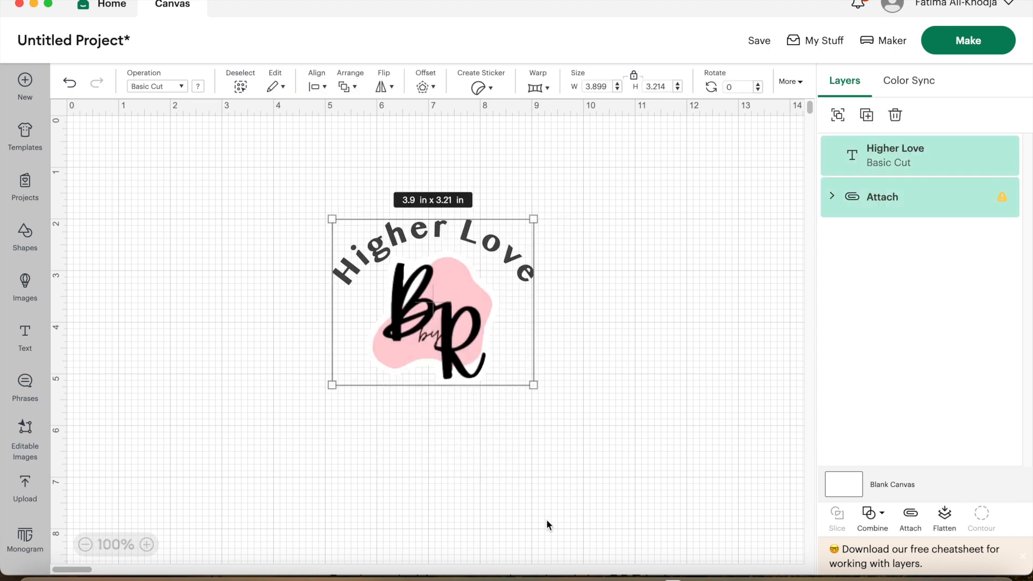
{"action": "left_click", "coordinate": [317, 86]}
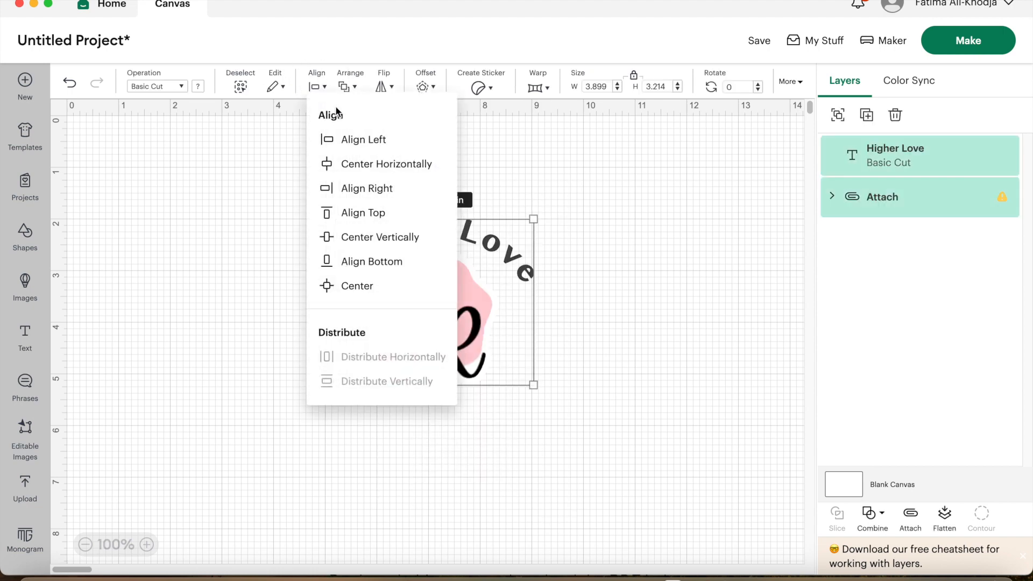
{"action": "left_click", "coordinate": [350, 168]}
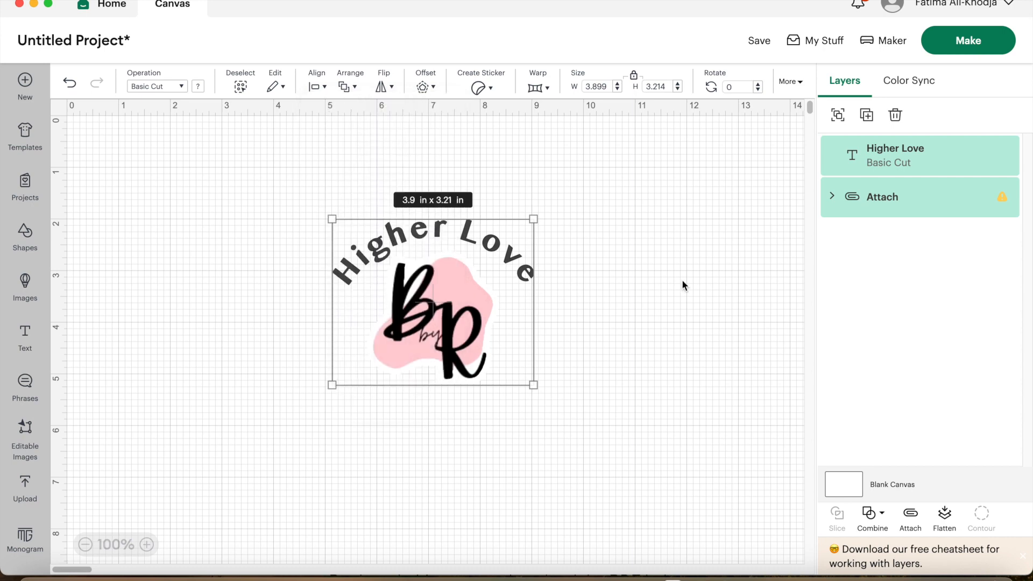
{"action": "left_click", "coordinate": [621, 280]}
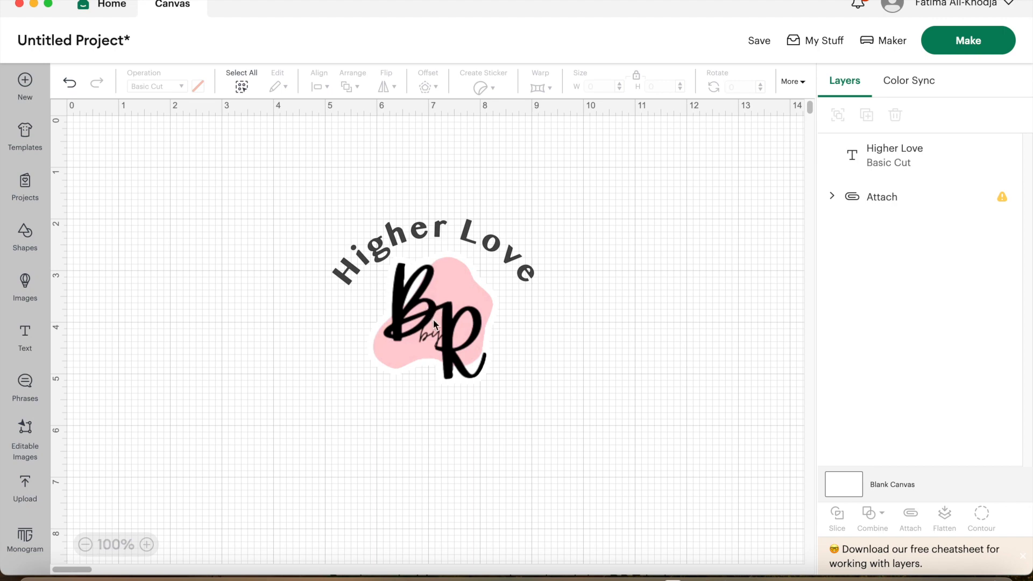
Step: Move the logo sticker down and to the left of the text's center, and select it together with the curved text
{"action": "left_click_drag", "start_coordinate": [419, 314], "coordinate": [358, 355]}
{"action": "left_click_drag", "start_coordinate": [290, 151], "coordinate": [518, 435]}
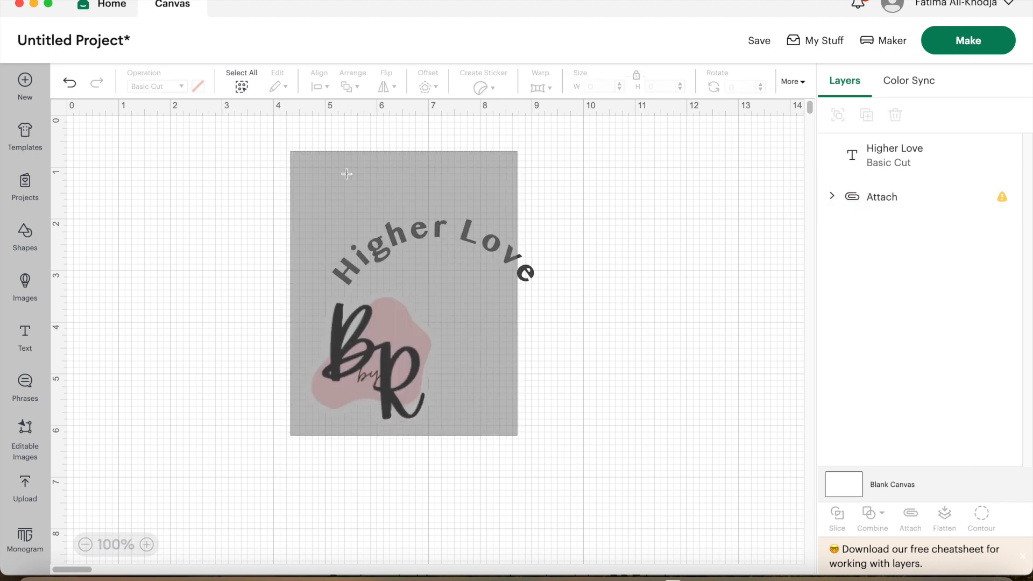
{"action": "left_click_drag", "start_coordinate": [347, 173], "coordinate": [345, 162]}
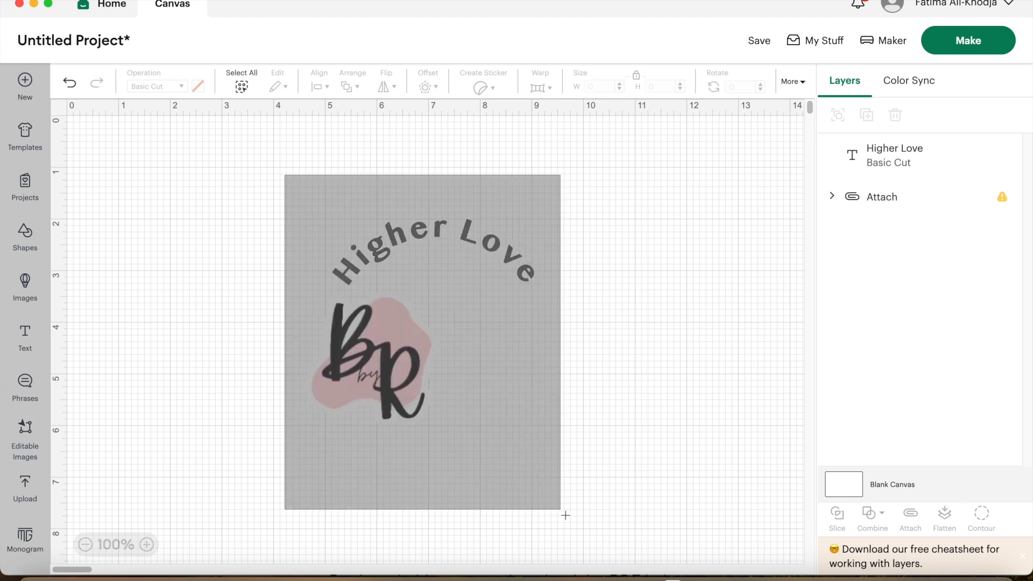